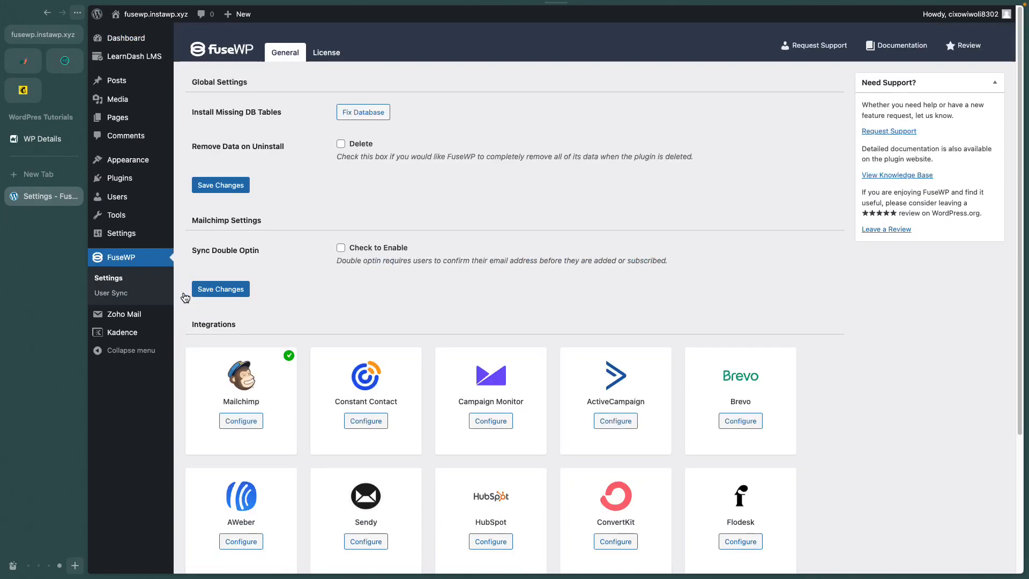
# Start a new FuseWP sync rule with the source set to any LearnDash course.
pyautogui.scroll(-4, 567, 360)
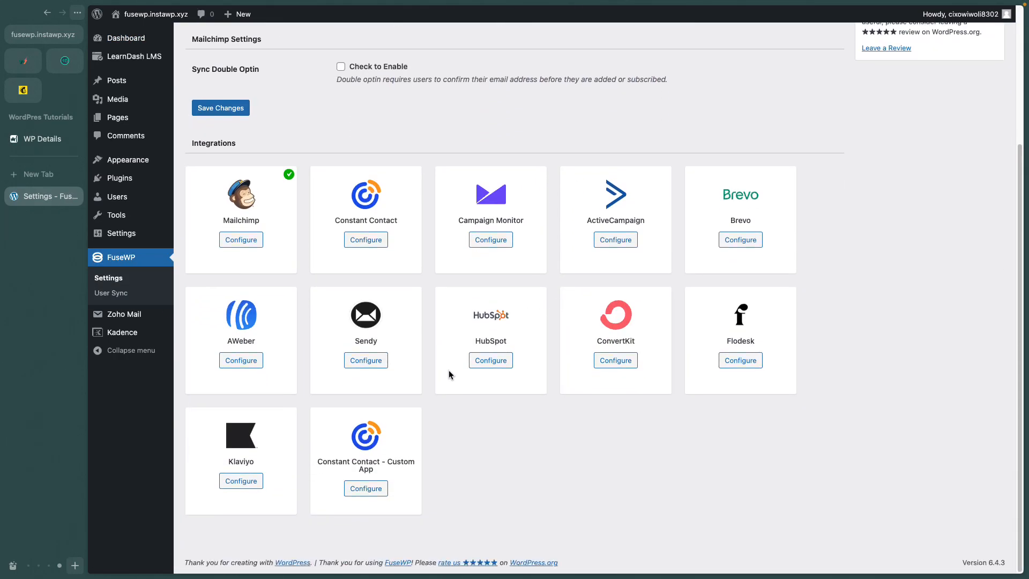
pyautogui.scroll(4, 474, 265)
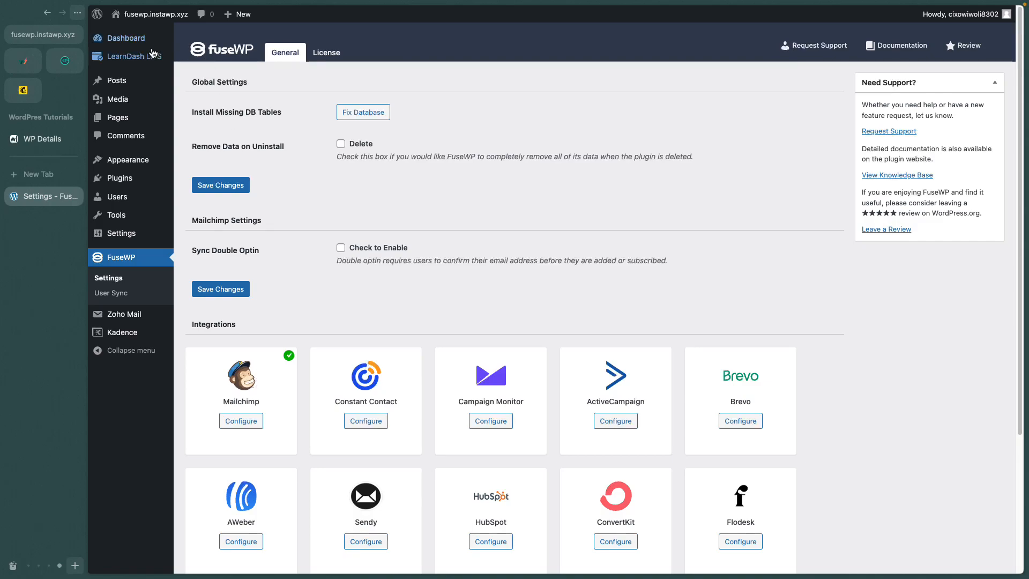
pyautogui.moveTo(150, 55)
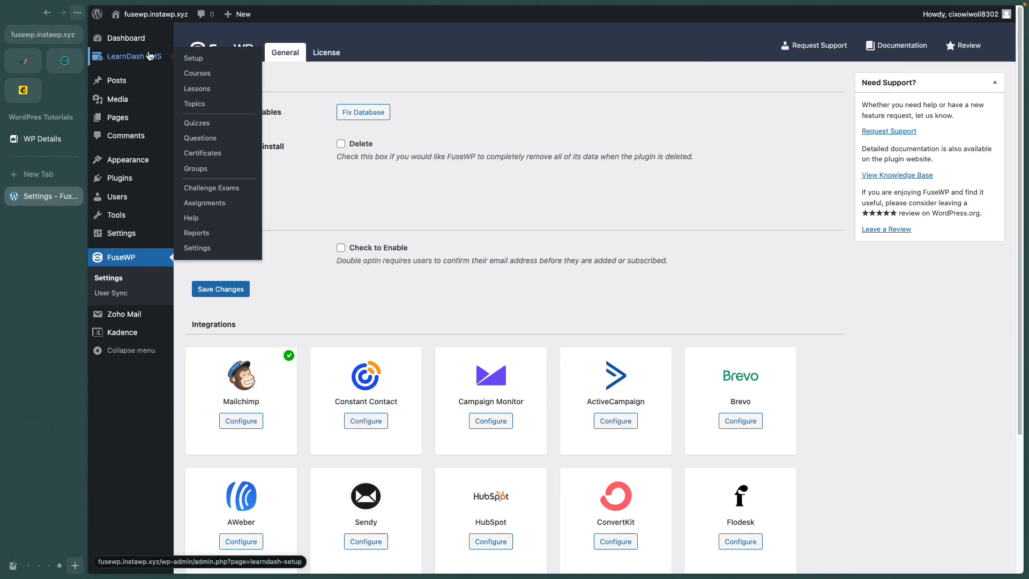
pyautogui.click(120, 297)
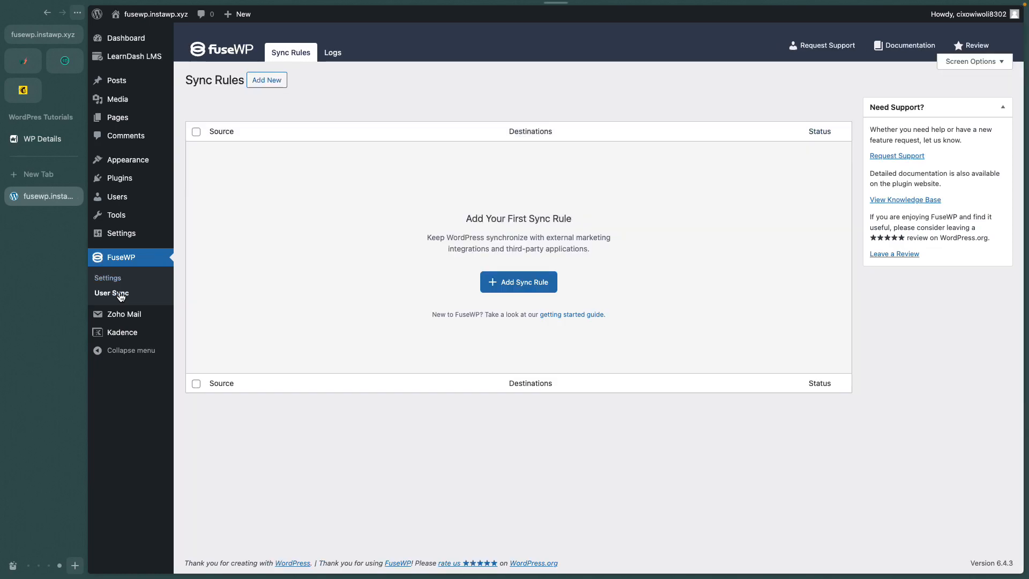
pyautogui.click(516, 290)
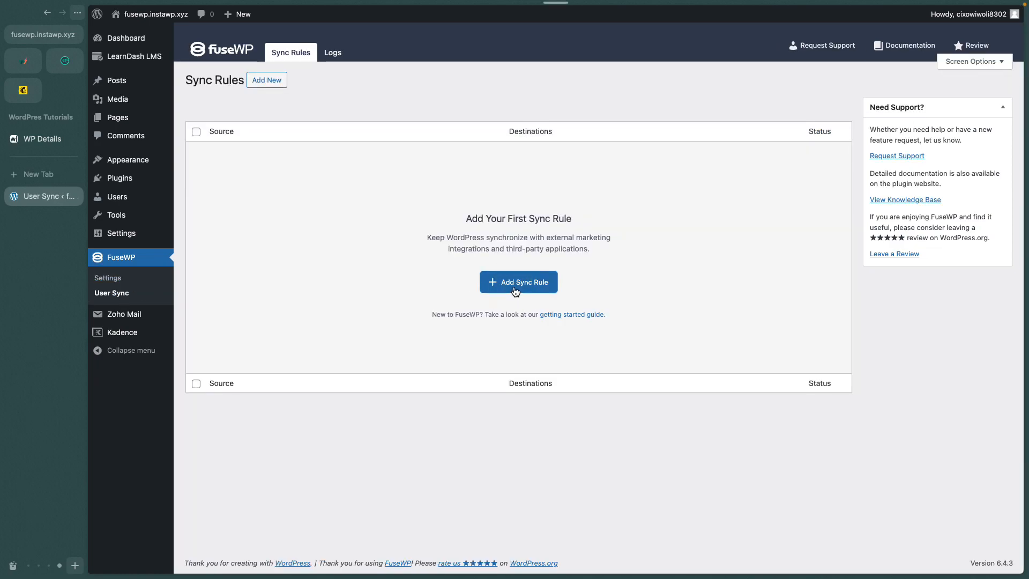
pyautogui.click(451, 128)
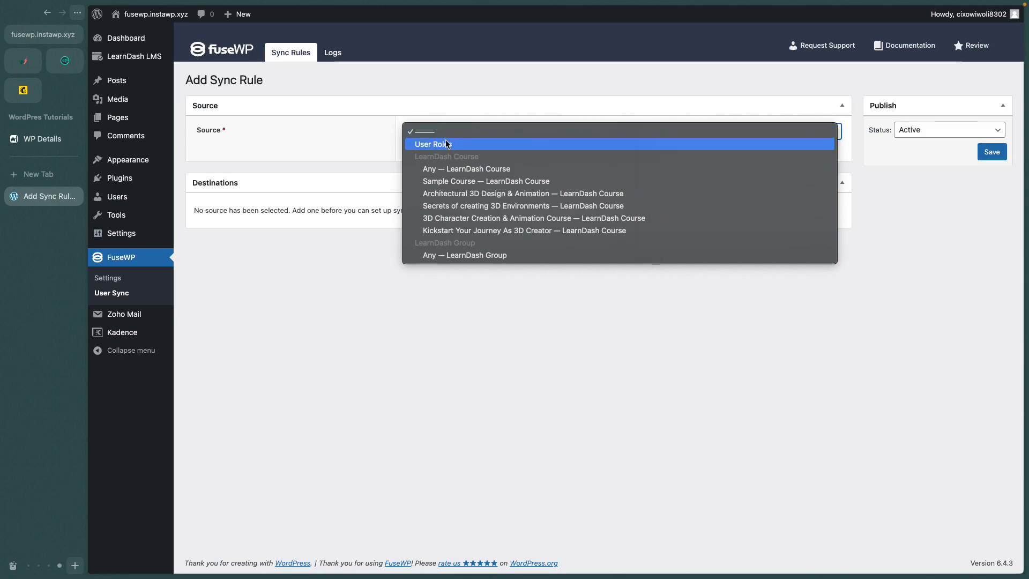
pyautogui.click(500, 170)
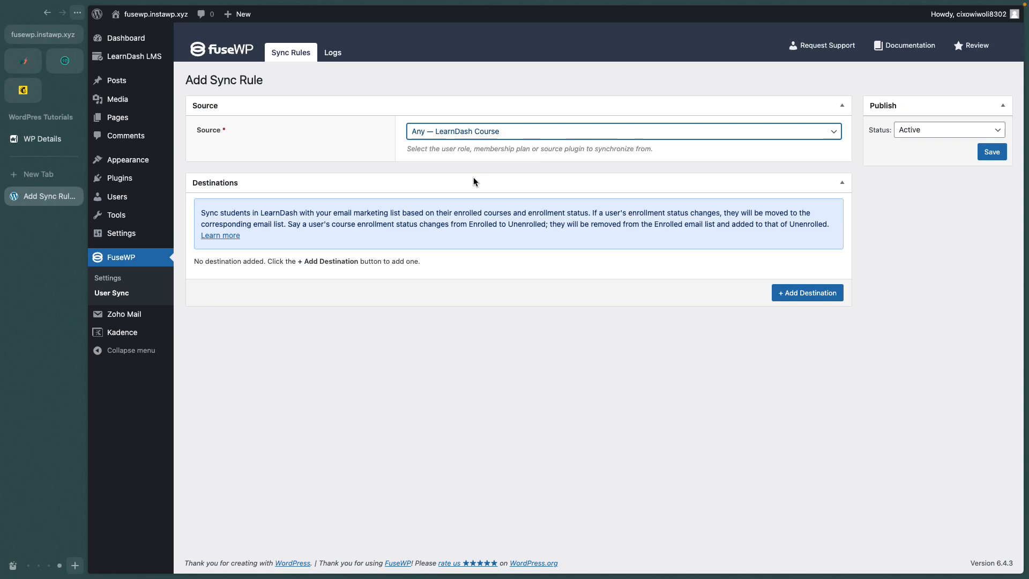
# Add a destination for any enrollment status sending contacts to Mailchimp audience wetestwp.
pyautogui.click(793, 294)
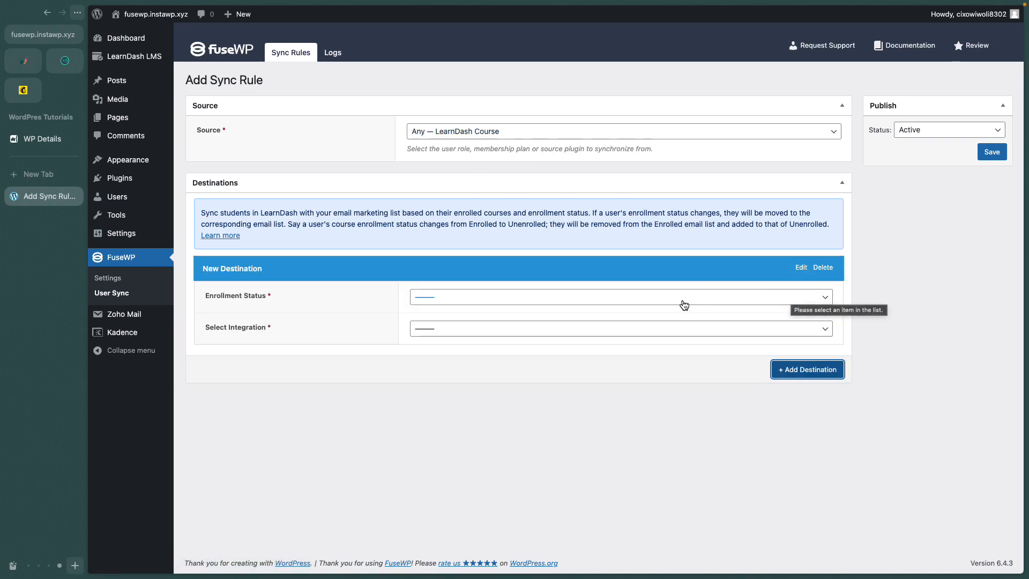
pyautogui.click(572, 299)
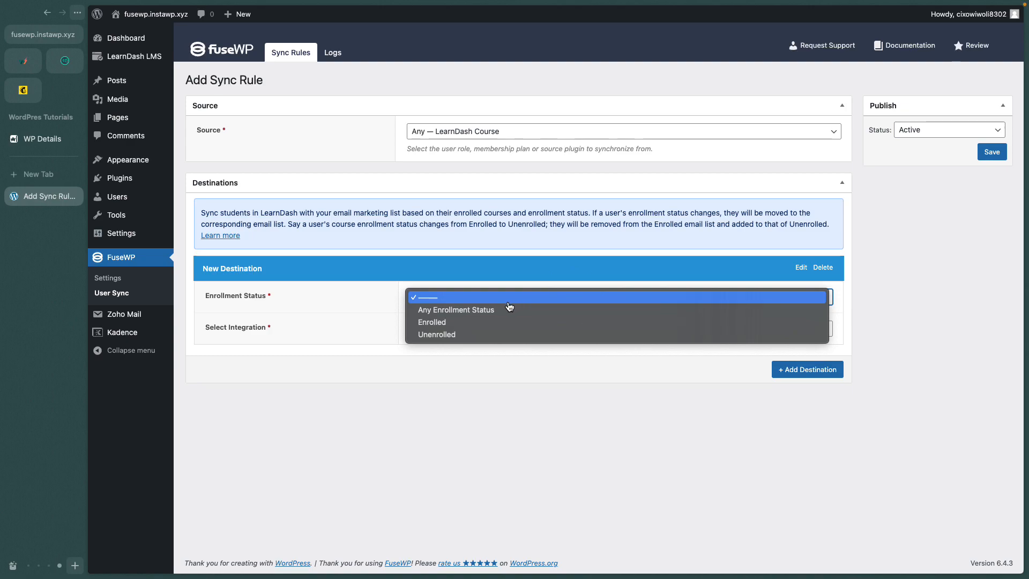
pyautogui.click(489, 310)
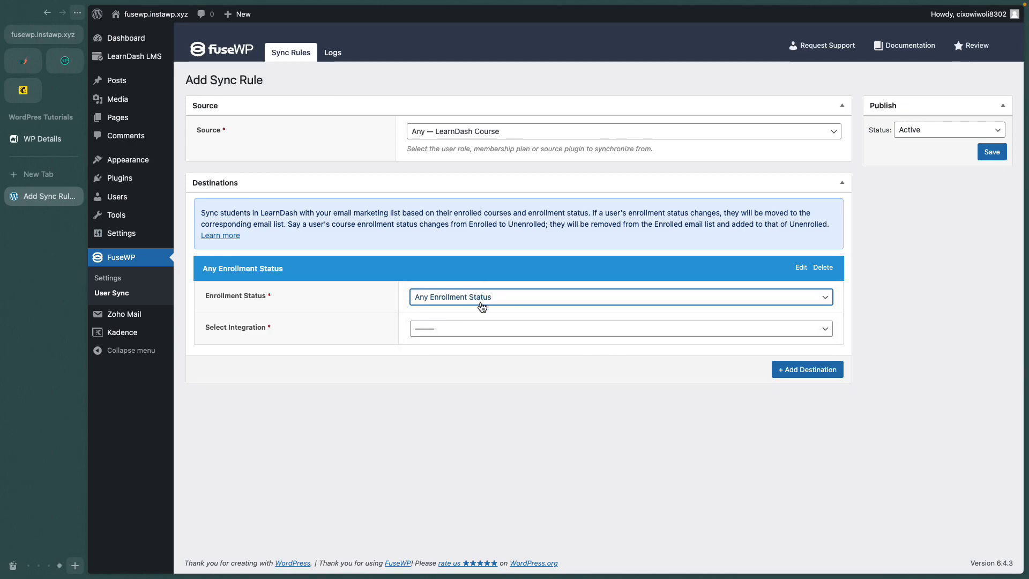
pyautogui.click(471, 328)
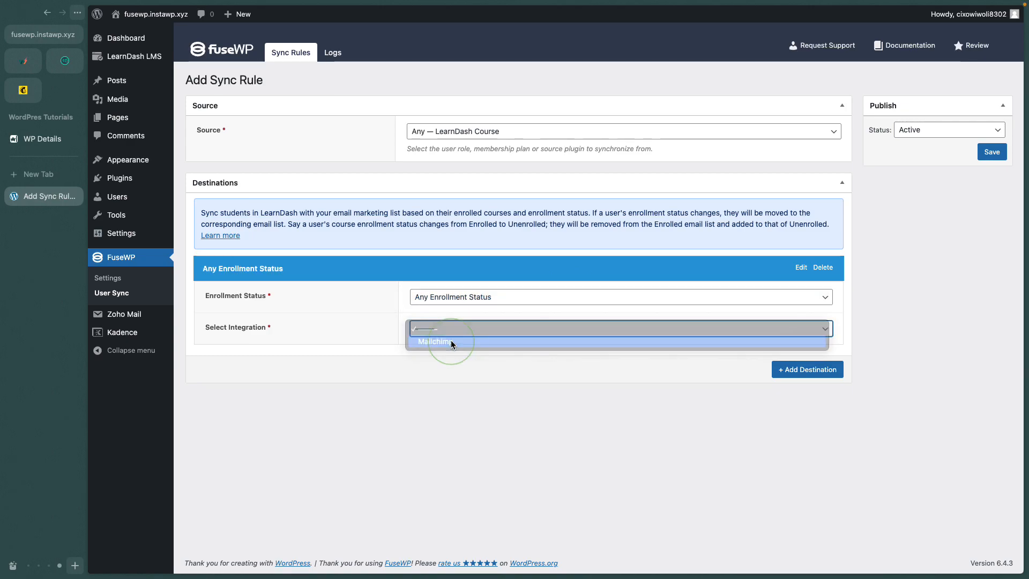
pyautogui.click(451, 342)
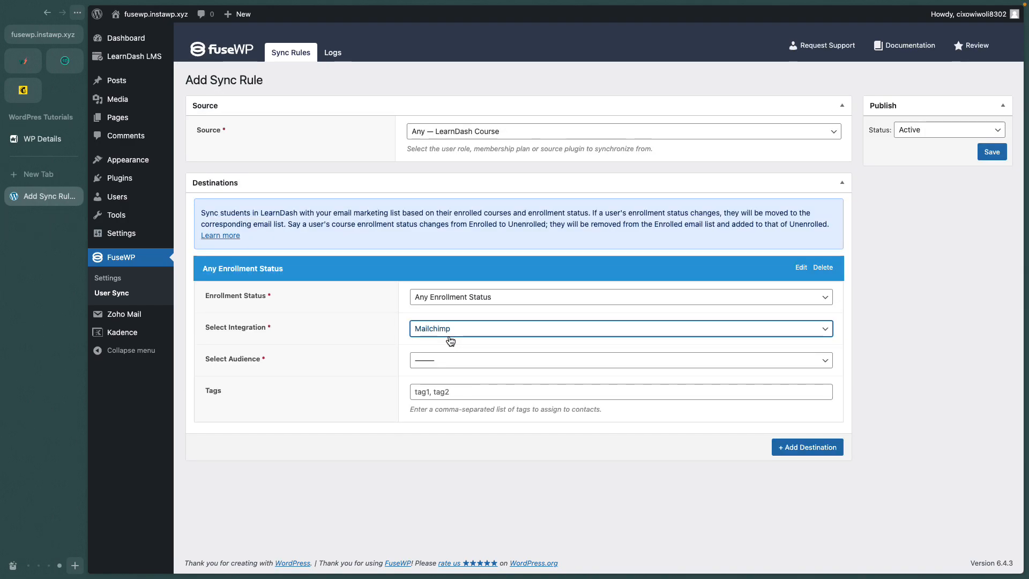
pyautogui.click(445, 361)
pyautogui.click(438, 375)
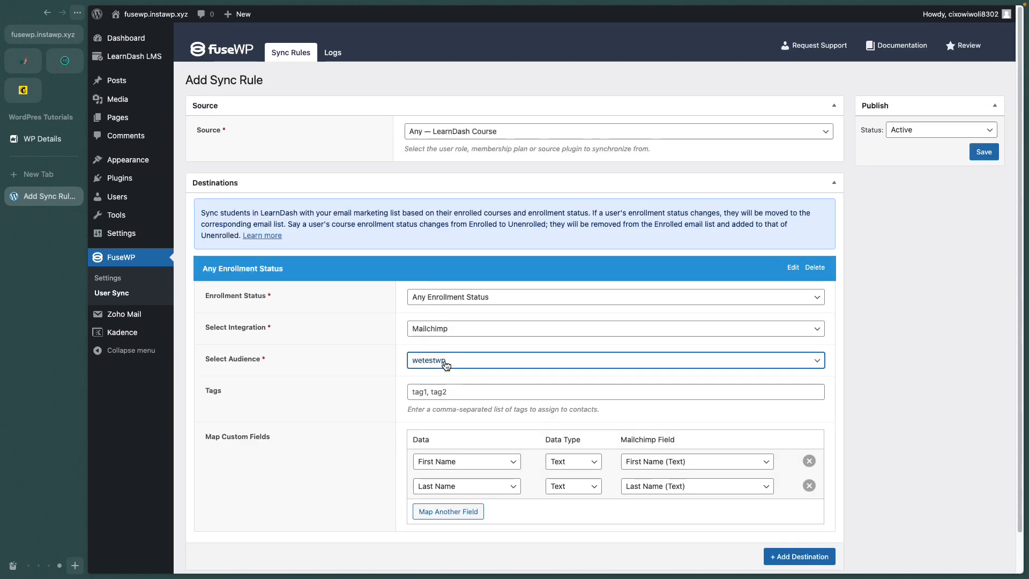
pyautogui.click(442, 390)
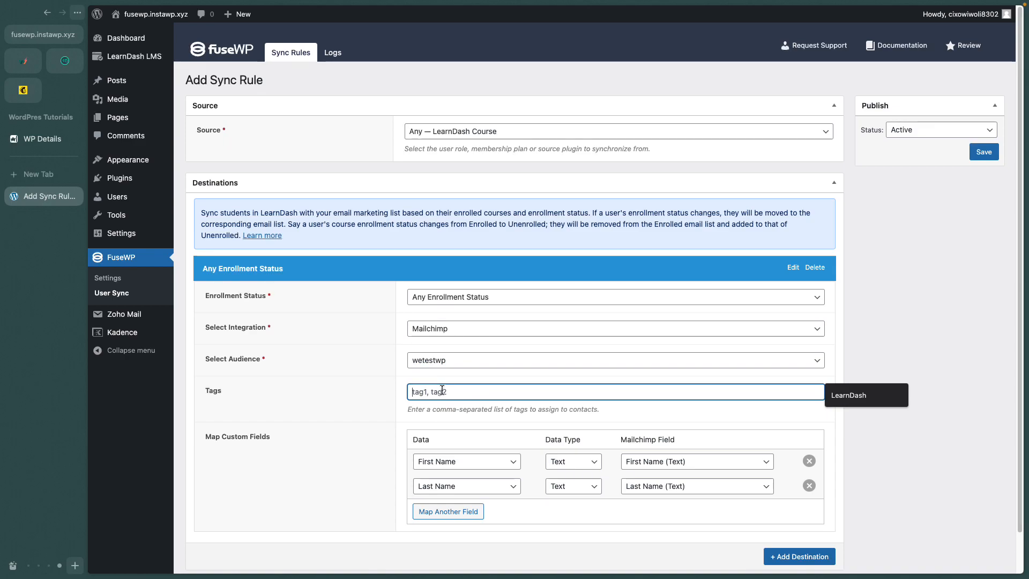
pyautogui.click(28, 92)
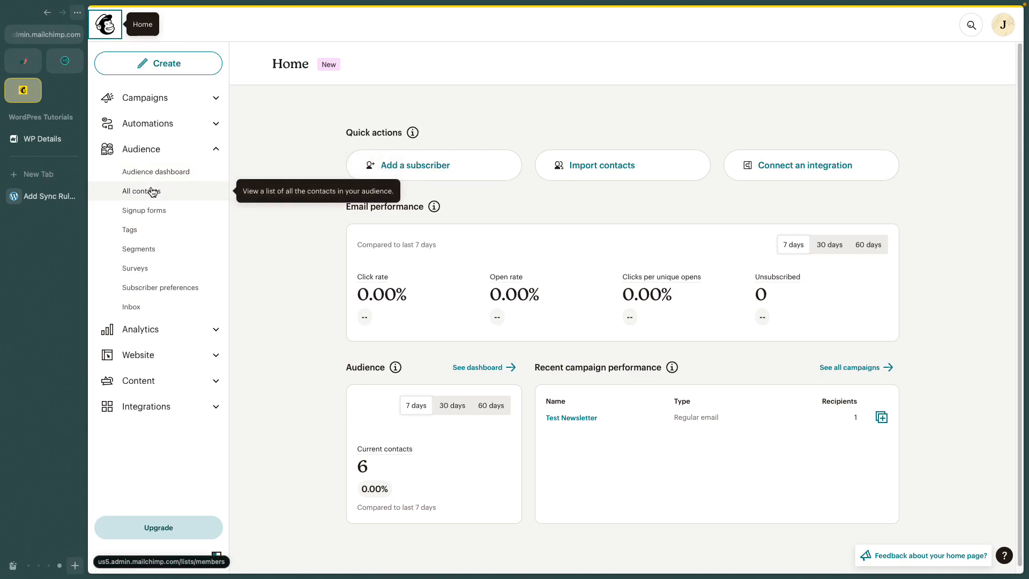
# Confirm the LearnDash tag exists in the wetestwp audience's Mailchimp Tags list.
pyautogui.click(131, 230)
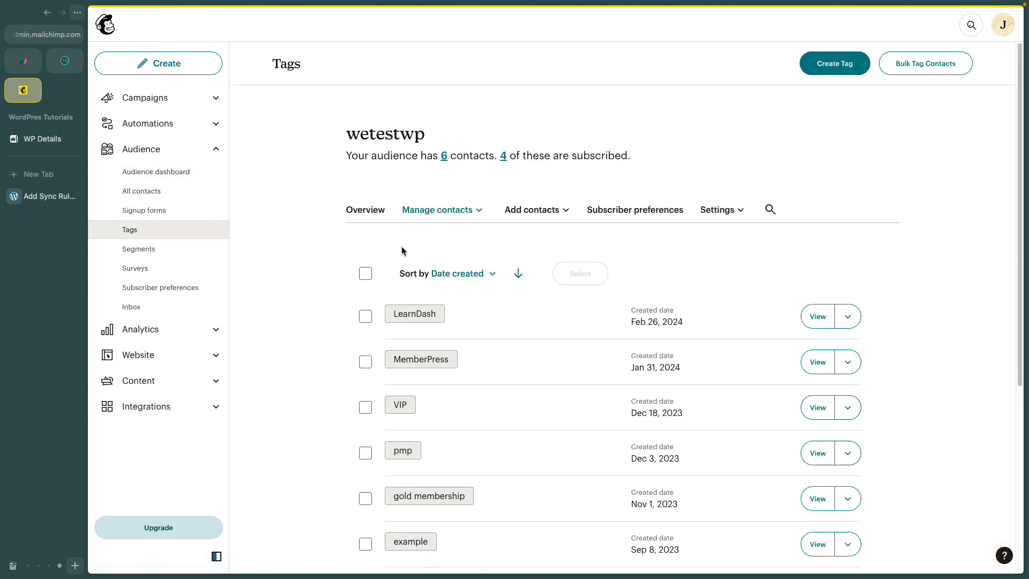
pyautogui.scroll(-1, 413, 268)
pyautogui.scroll(1, 413, 260)
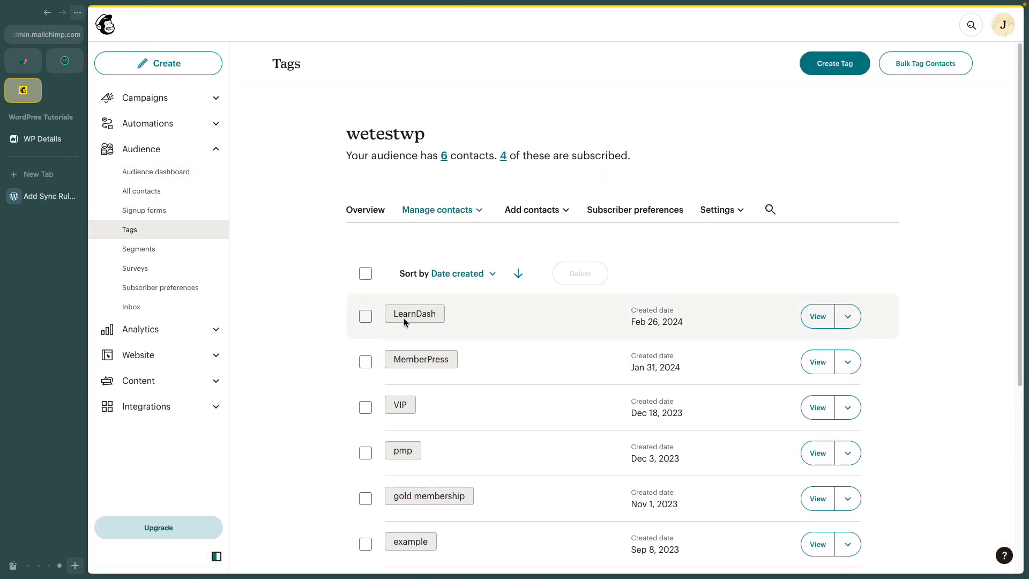
pyautogui.click(40, 200)
# Enter LearnDash as the contact tag and review the existing First Name (Text) mapping.
pyautogui.write('LearnDash')
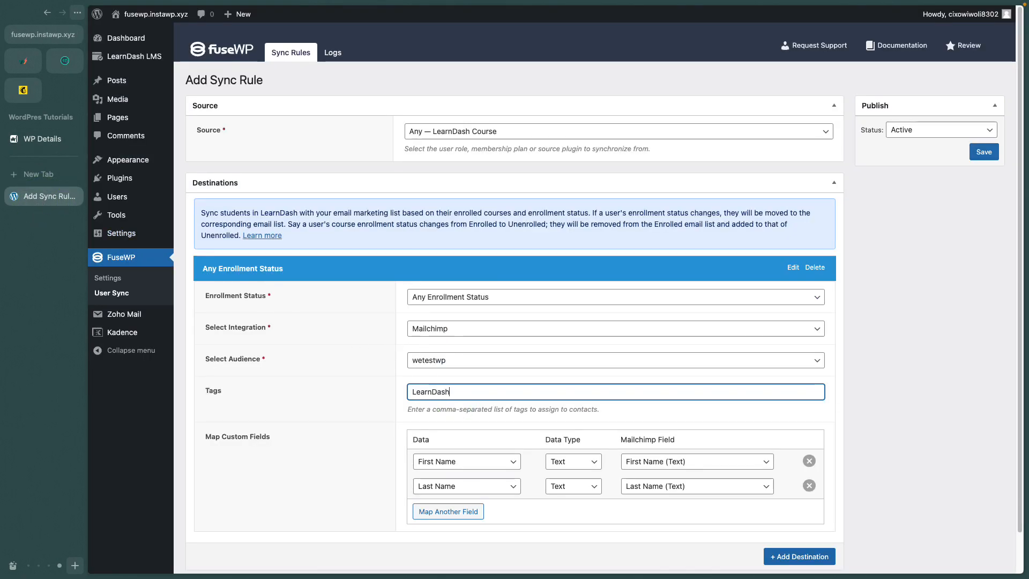
pyautogui.scroll(-1, 472, 383)
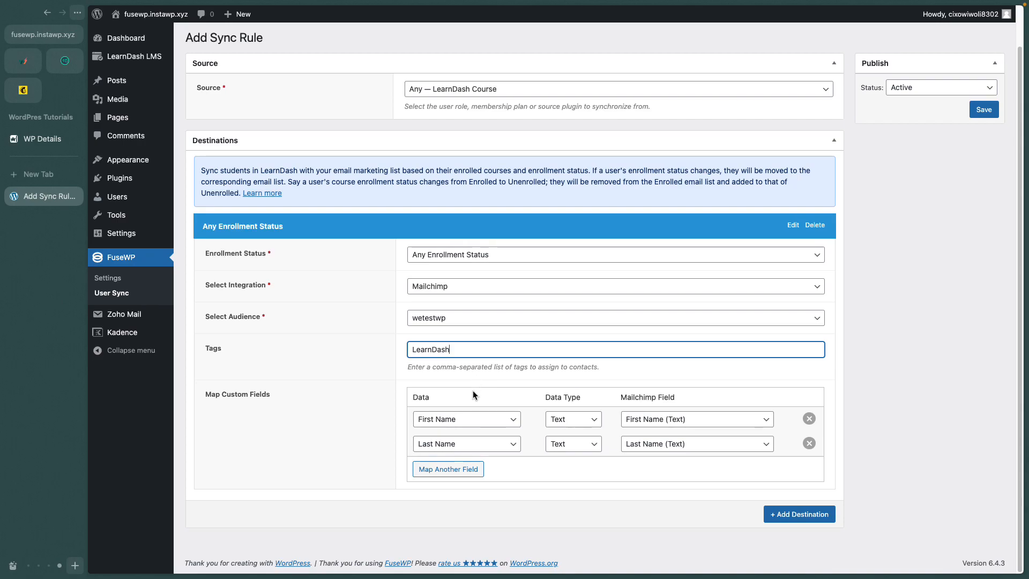
pyautogui.click(467, 426)
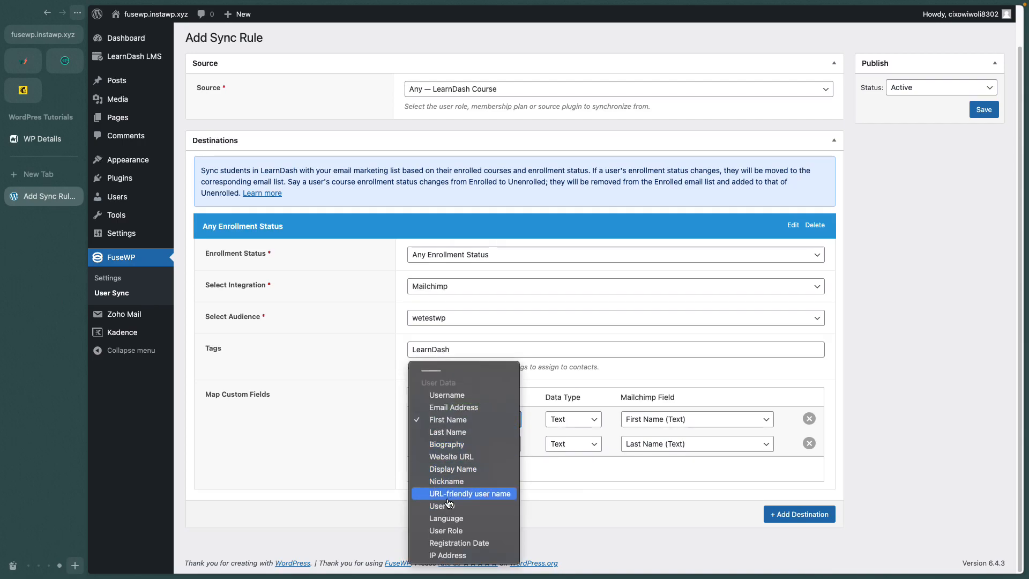
pyautogui.click(531, 470)
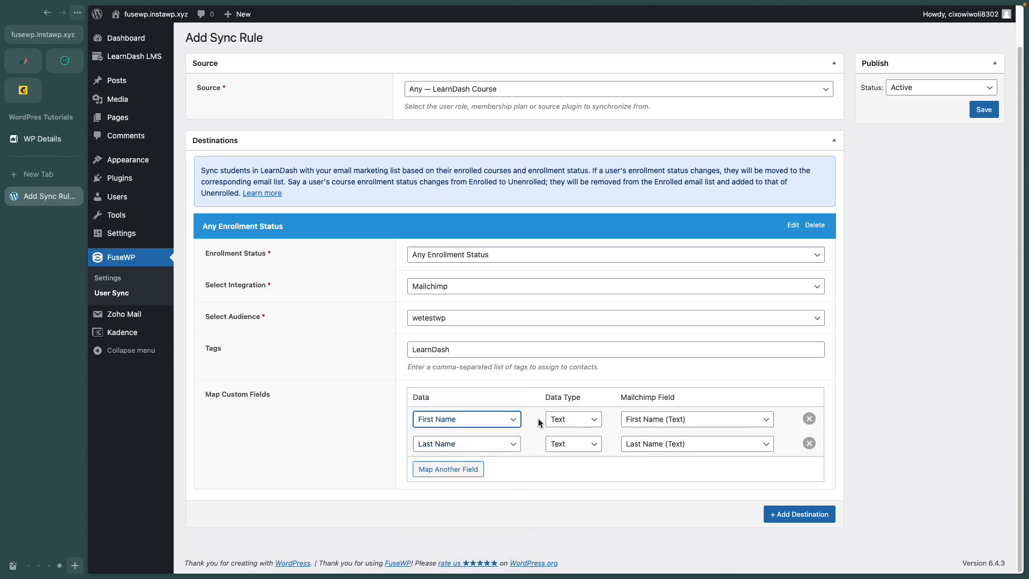
pyautogui.click(560, 419)
pyautogui.click(631, 467)
pyautogui.click(659, 420)
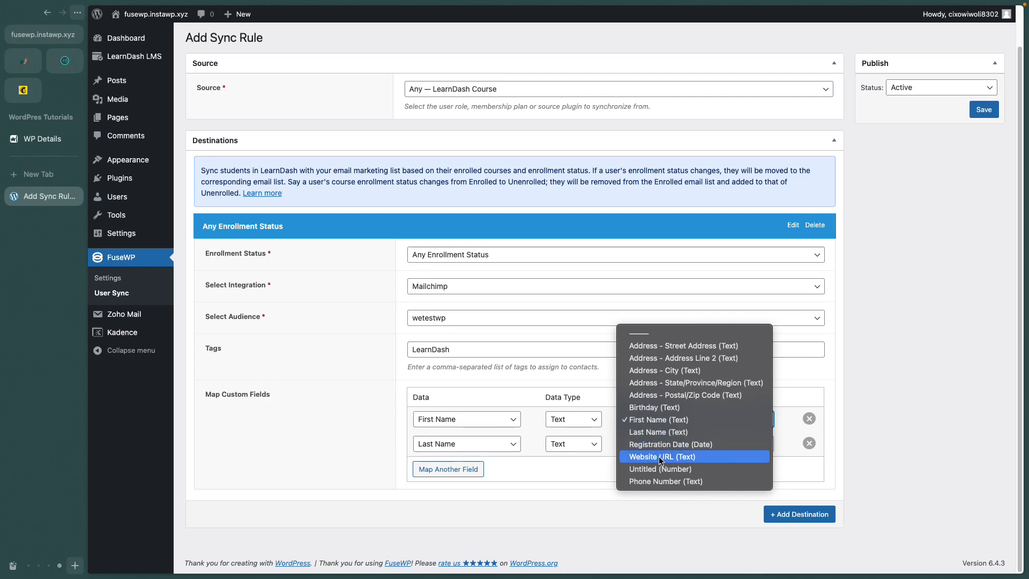
pyautogui.click(583, 470)
# Map Registration Date as a Date to Mailchimp's Registration Date field and save the rule.
pyautogui.click(460, 474)
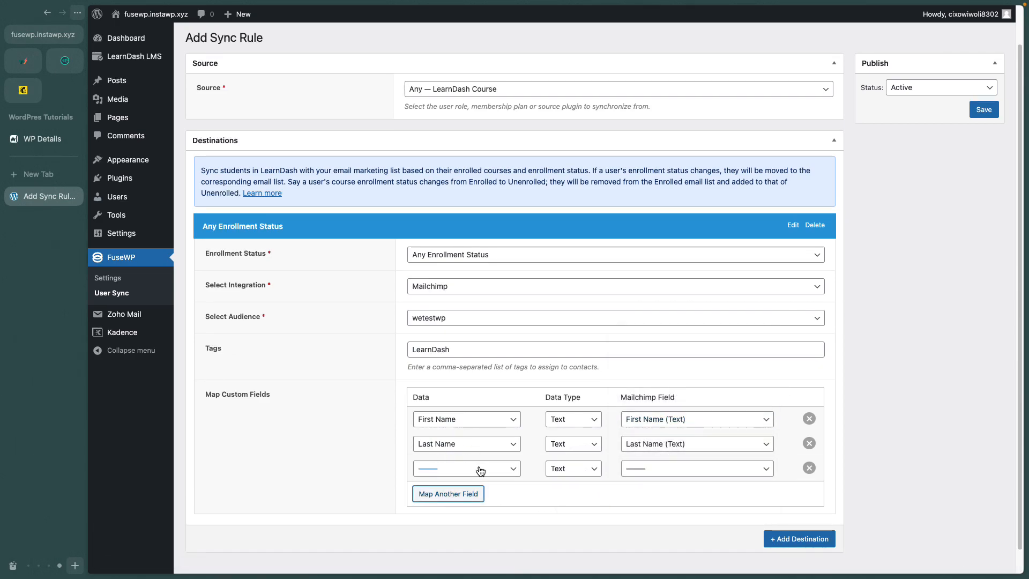
pyautogui.click(480, 470)
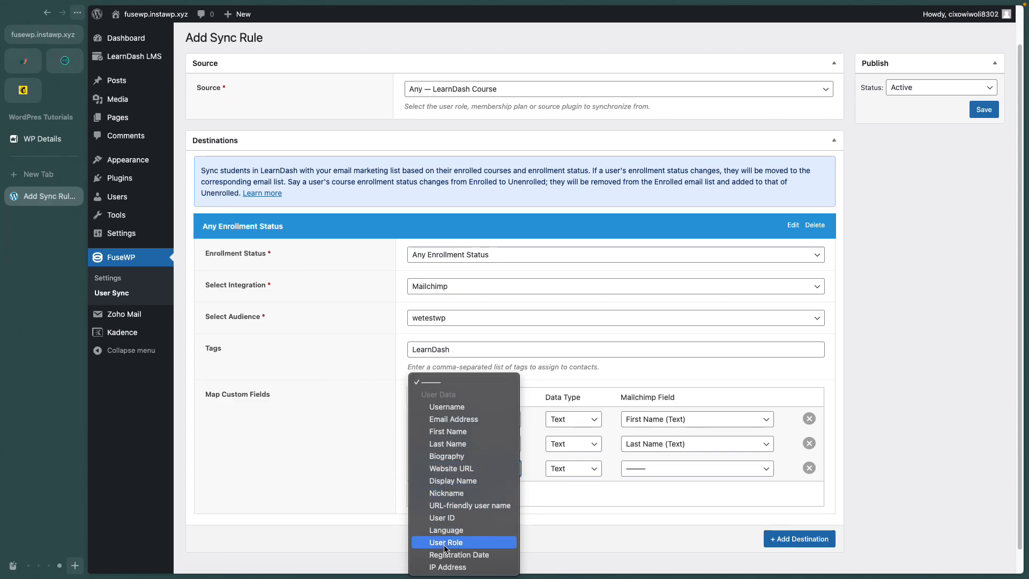
pyautogui.click(449, 555)
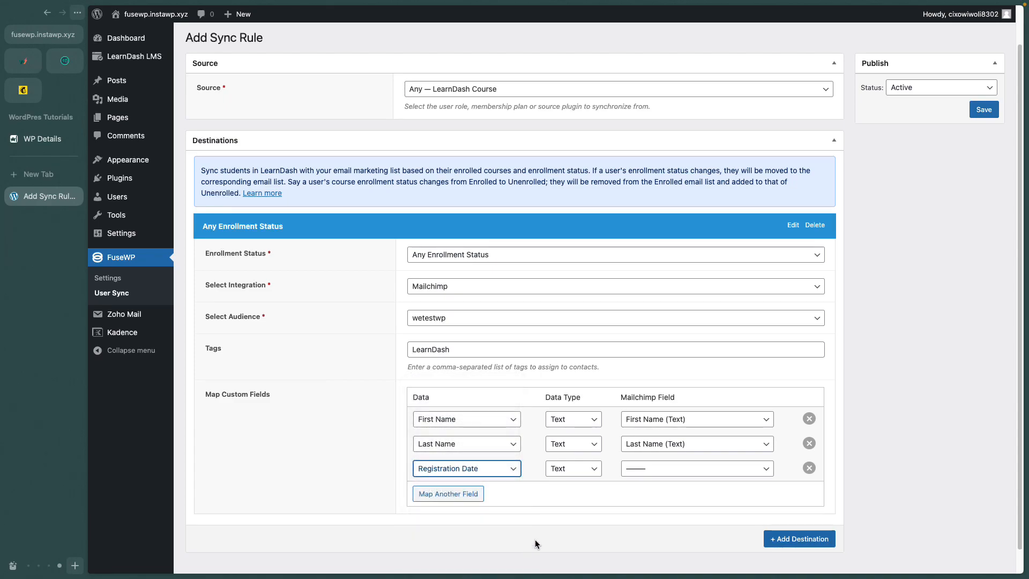
pyautogui.click(589, 475)
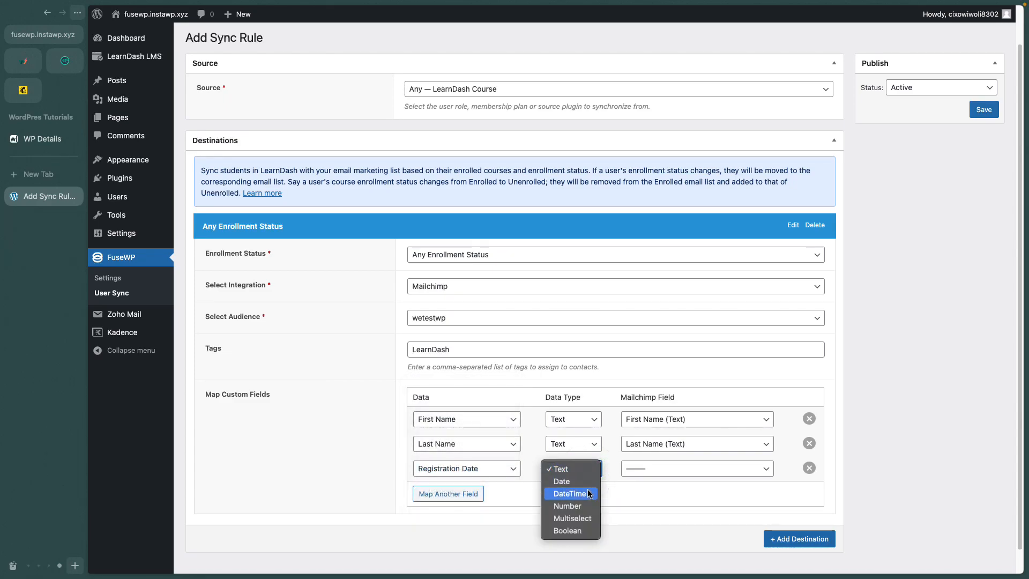
pyautogui.click(552, 481)
pyautogui.click(645, 469)
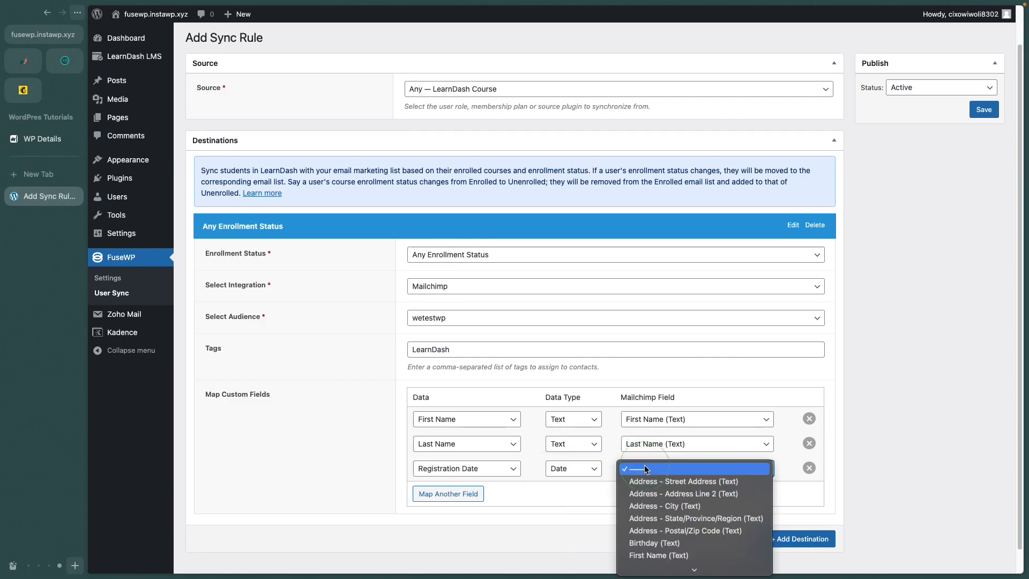
pyautogui.scroll(-2, 655, 505)
pyautogui.click(656, 529)
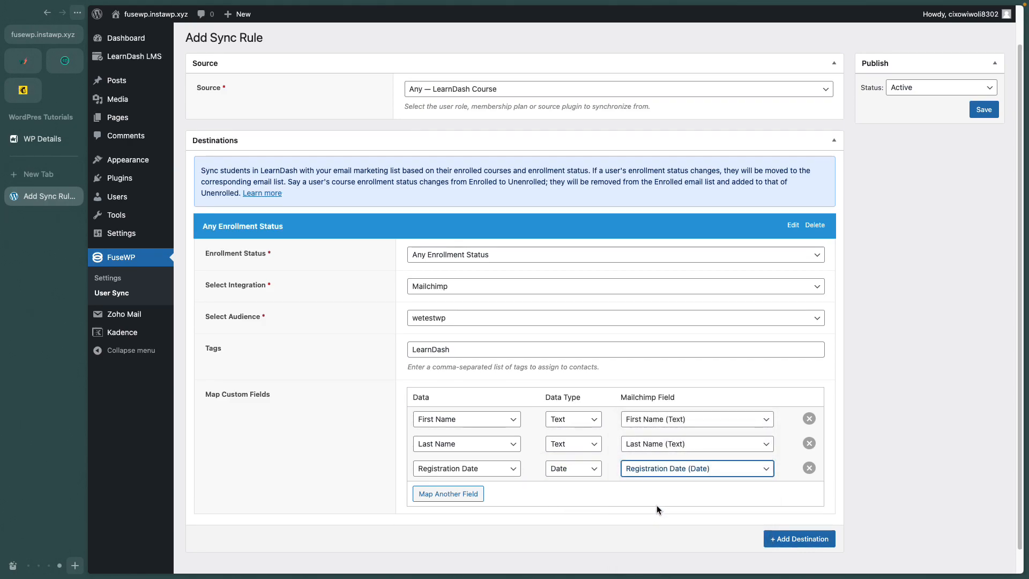
pyautogui.scroll(-1, 674, 498)
pyautogui.scroll(3, 673, 497)
pyautogui.click(983, 154)
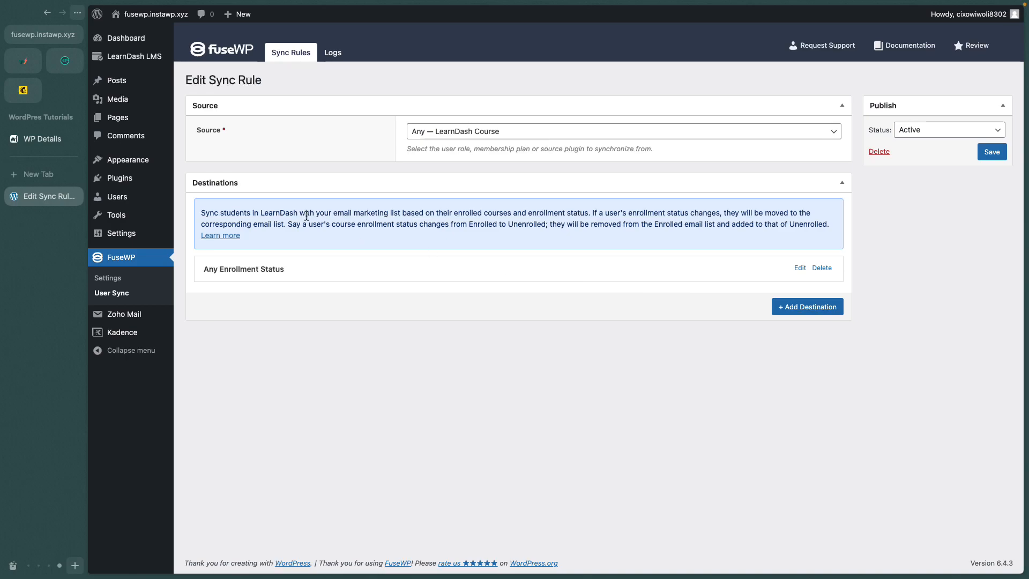
# Open the Secrets Of Creating 3D Environments course page in an incognito window.
pyautogui.moveTo(138, 60)
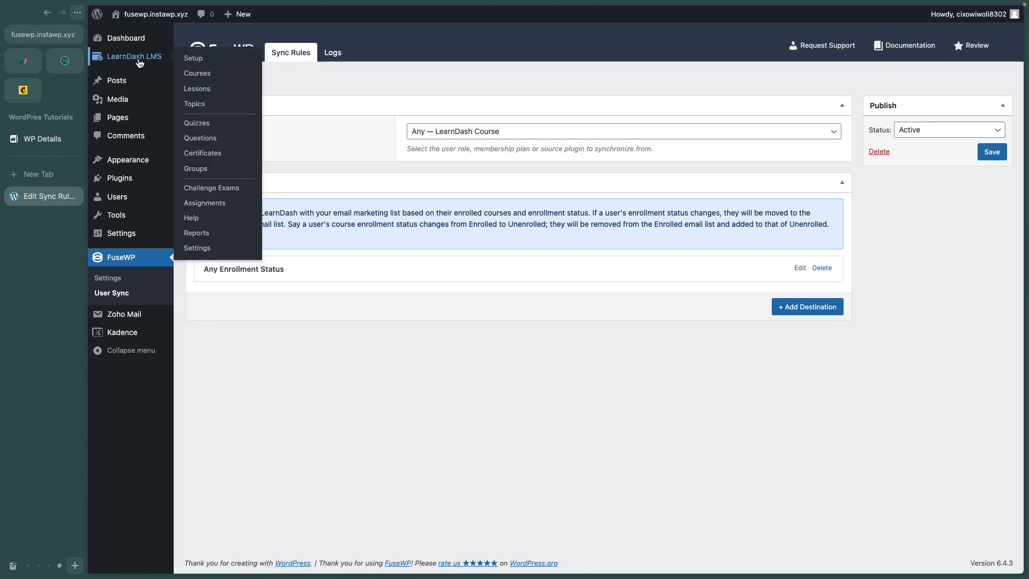
pyautogui.click(196, 75)
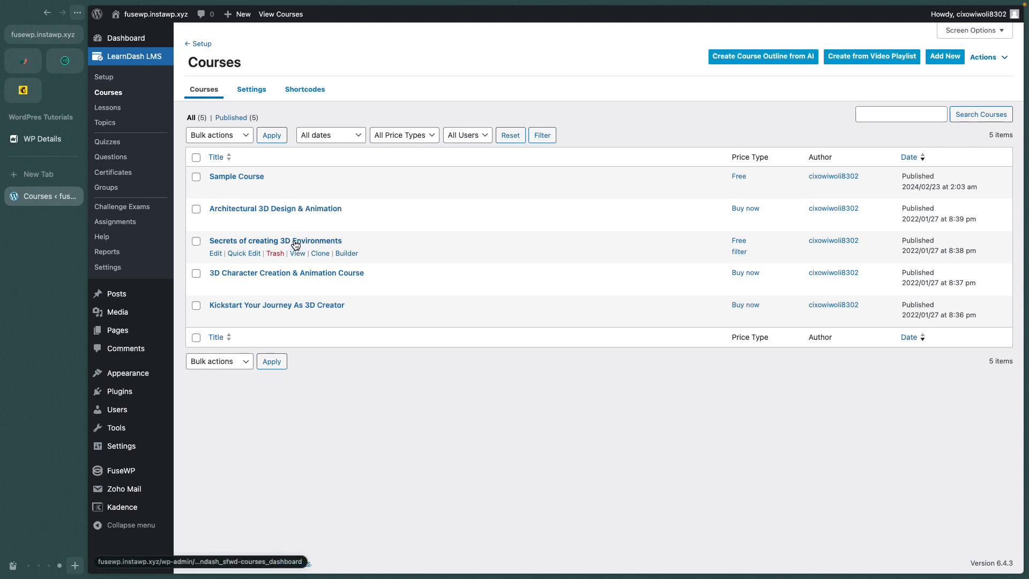
pyautogui.rightClick(299, 253)
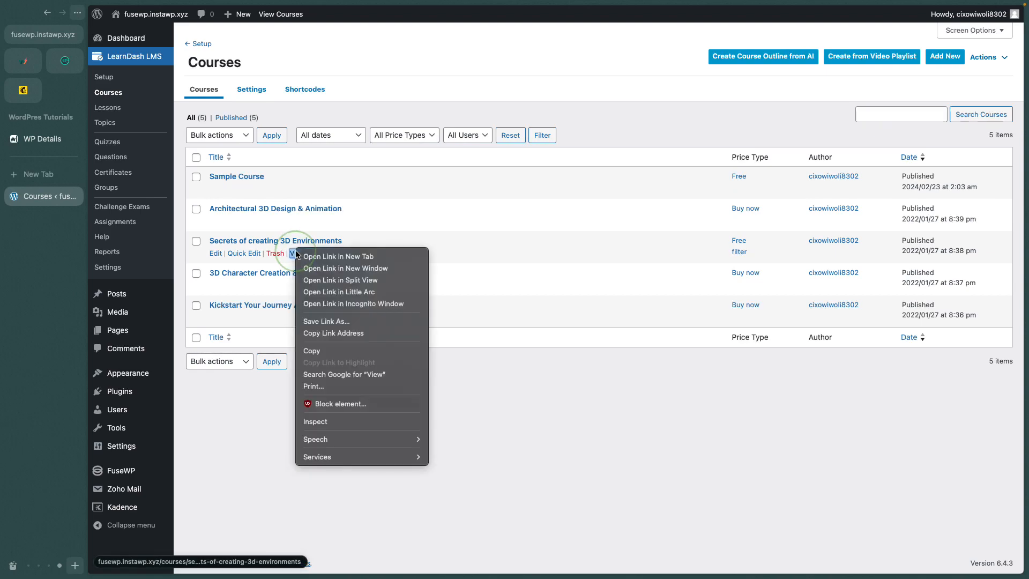
pyautogui.click(353, 303)
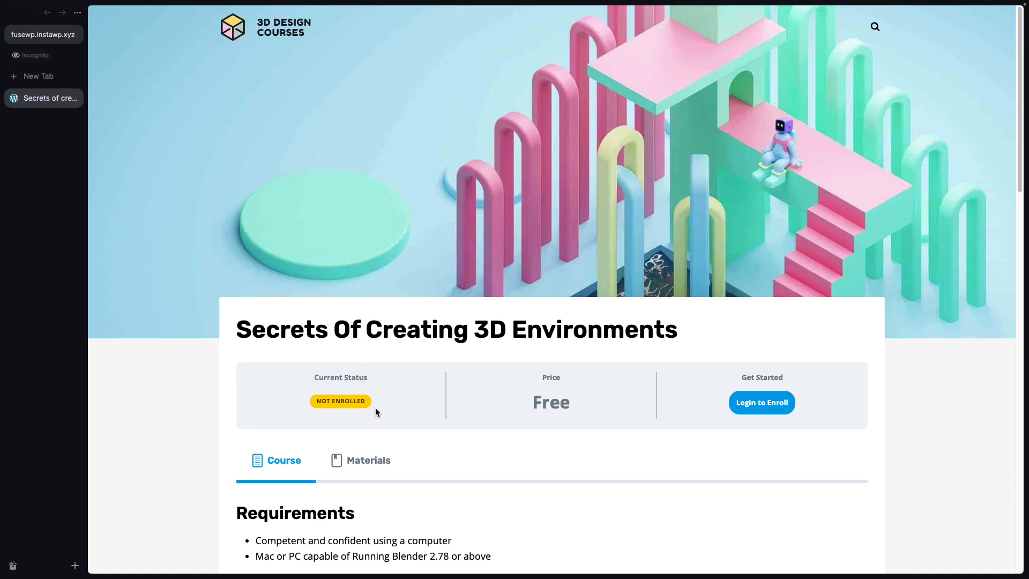
# Log in from the course page with the student's username and pasted password.
pyautogui.click(748, 413)
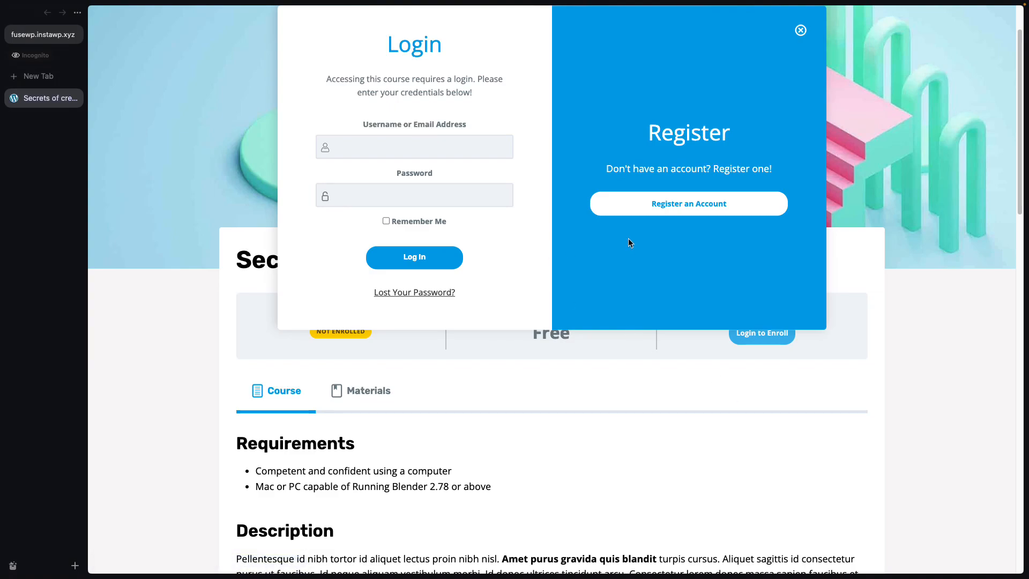
pyautogui.click(375, 147)
pyautogui.rightClick(391, 191)
pyautogui.click(406, 355)
pyautogui.click(394, 259)
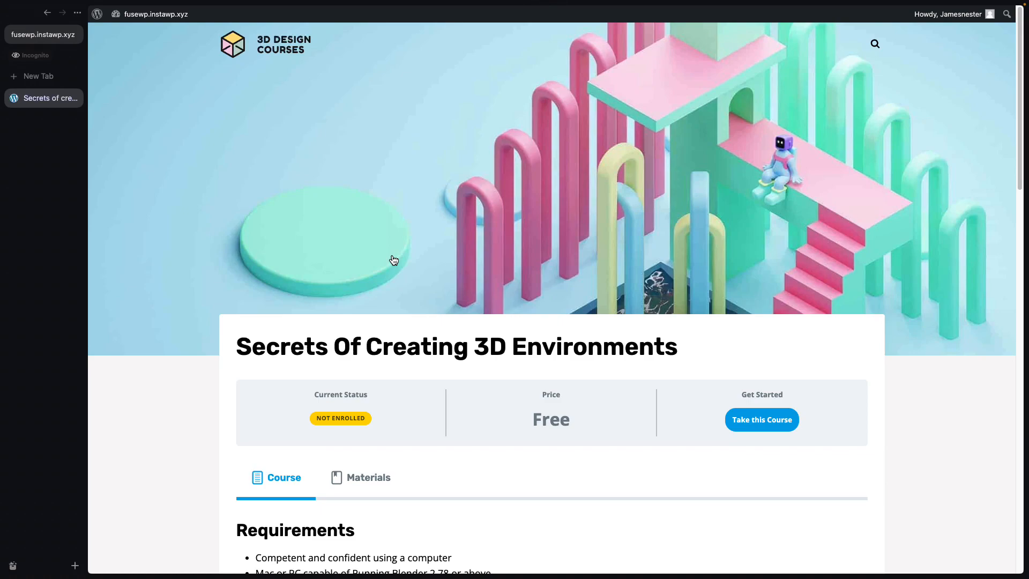
pyautogui.scroll(-3, 394, 259)
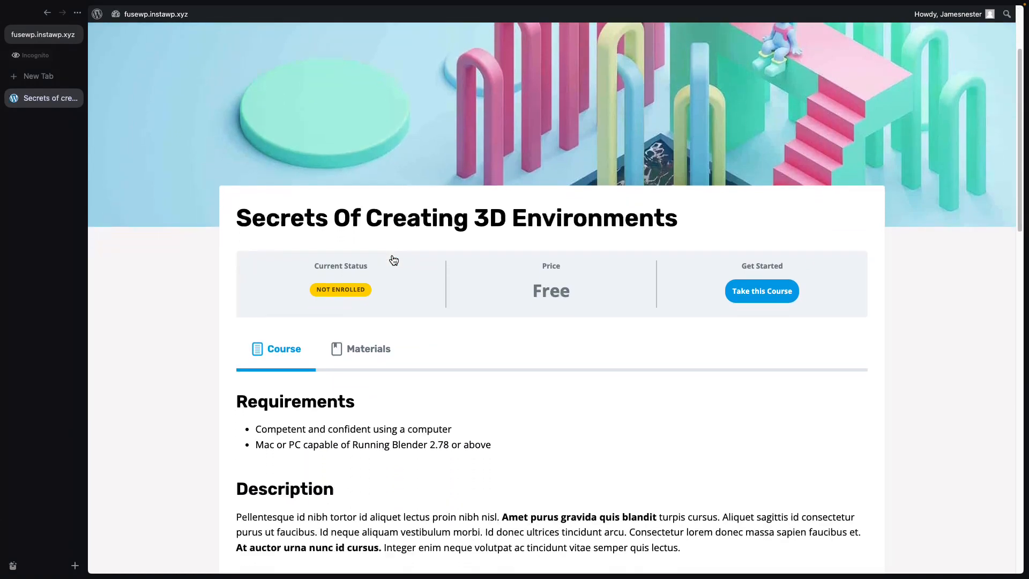
pyautogui.scroll(2, 394, 259)
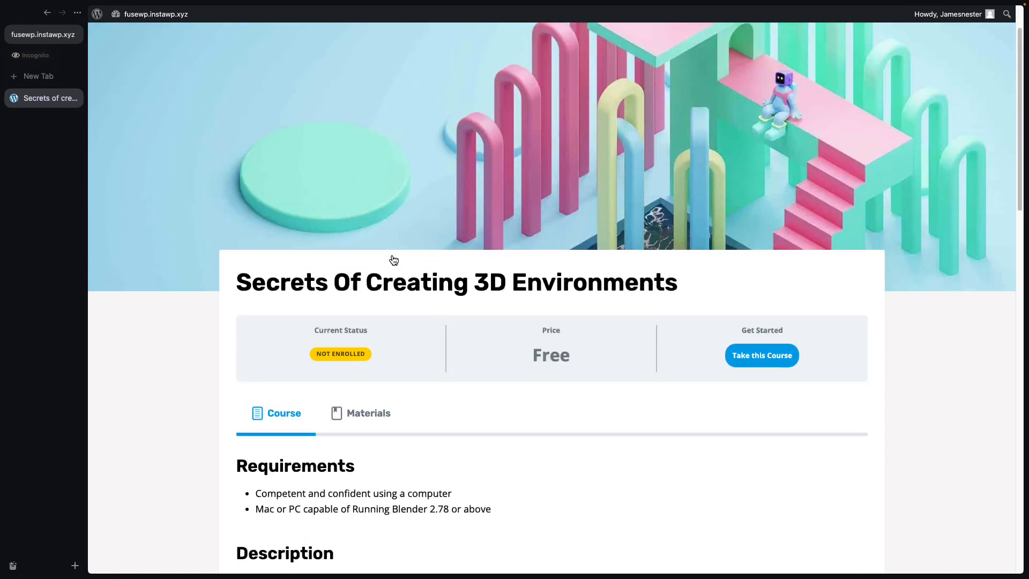
# Take the course as the student and mark the Material And Lighting lesson complete.
pyautogui.click(754, 358)
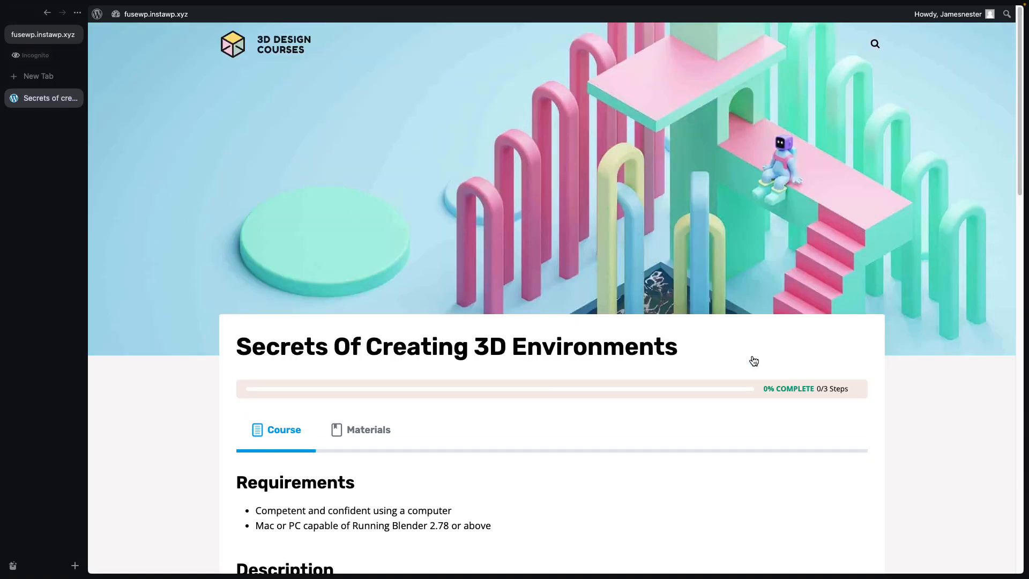
pyautogui.scroll(-10, 477, 323)
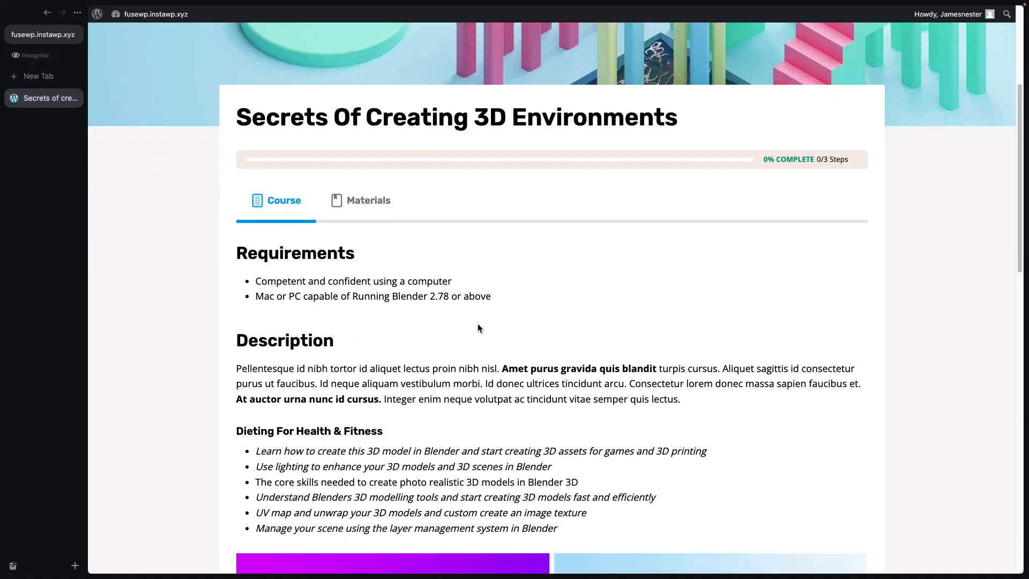
pyautogui.scroll(-8, 478, 324)
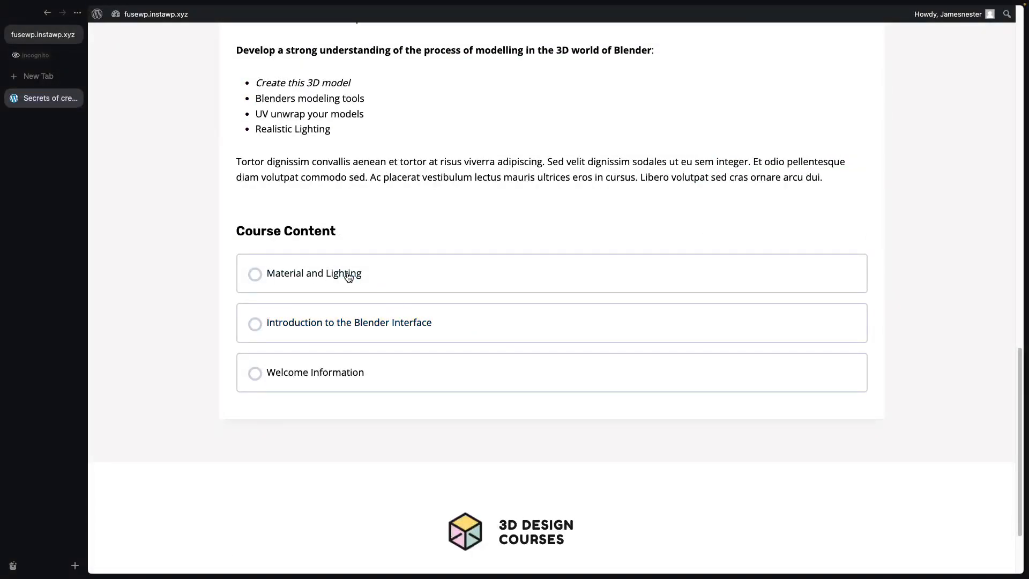
pyautogui.click(424, 260)
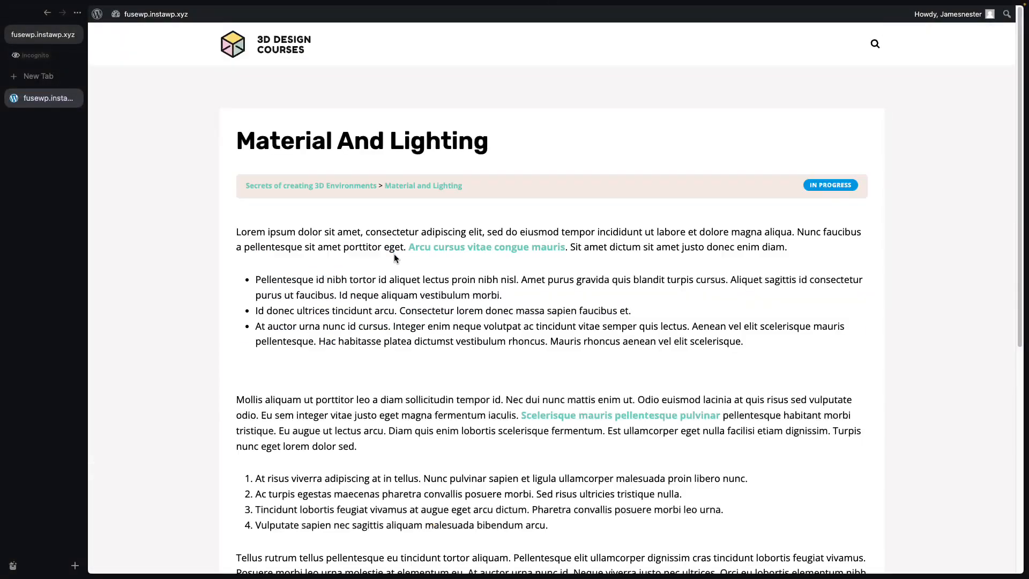
pyautogui.scroll(-11, 394, 254)
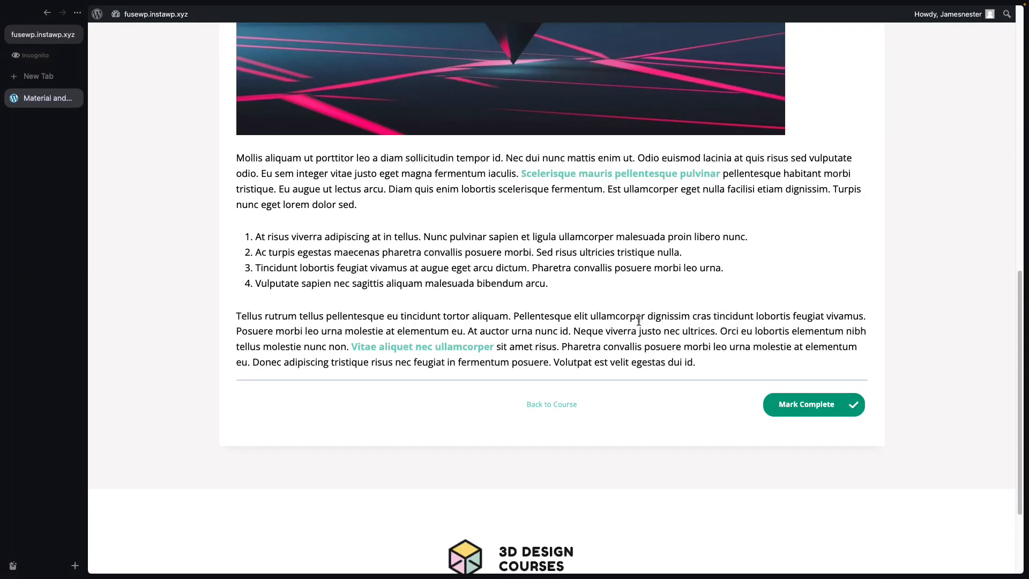
pyautogui.click(837, 417)
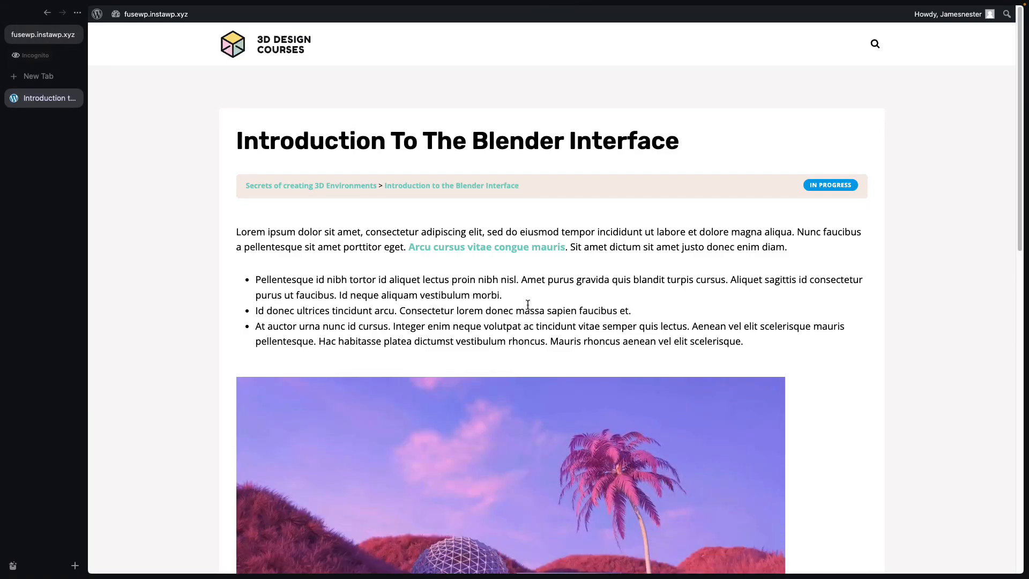
pyautogui.press('super+grave')
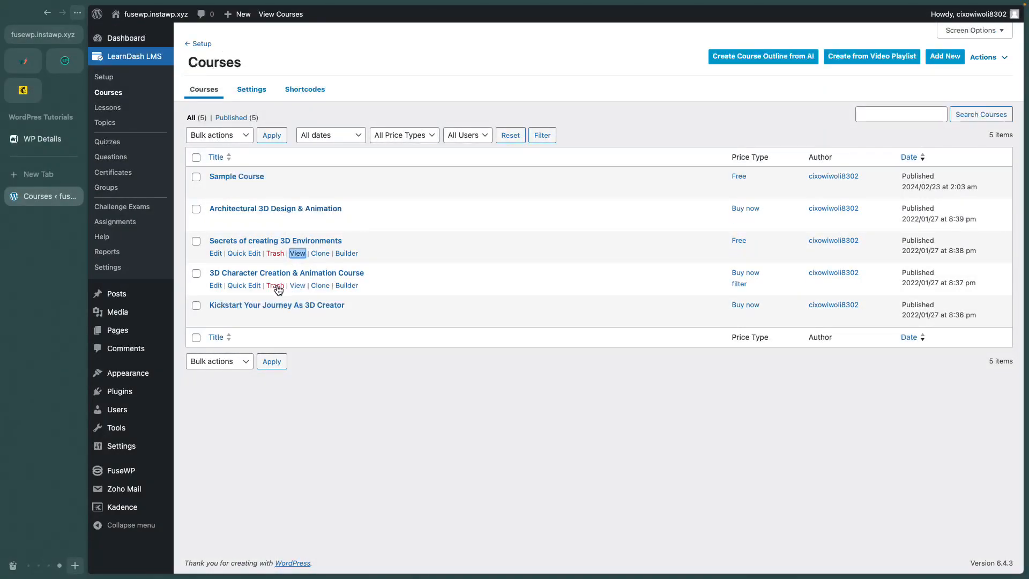
# Open the course dashboard to confirm one enrolled student in progress.
pyautogui.click(268, 241)
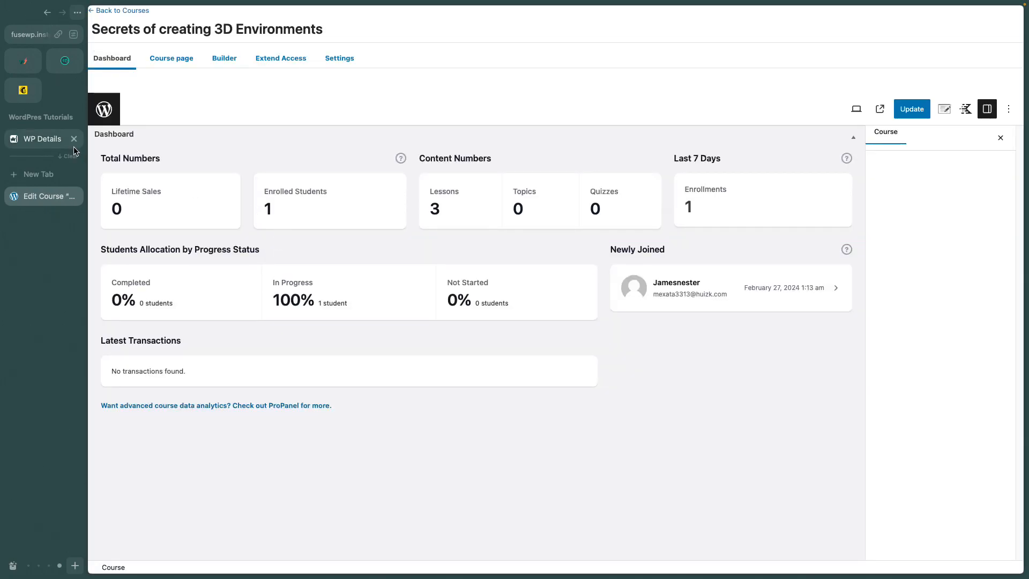
pyautogui.click(24, 91)
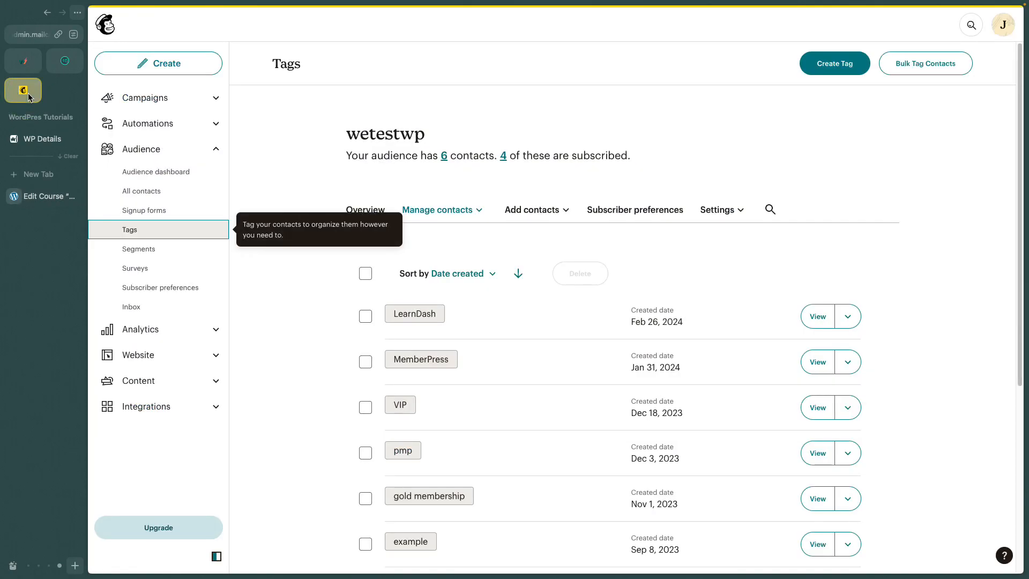
# List wetestwp's contacts and scroll across to the new contact's LearnDash tag, subscription and FuseWP source.
pyautogui.click(152, 194)
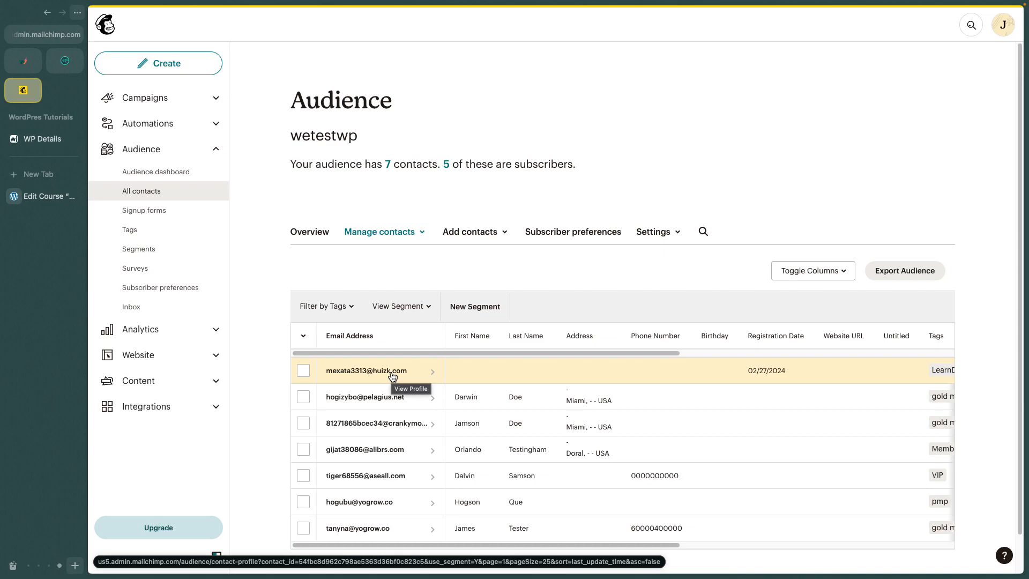
pyautogui.hscroll(5, 485, 366)
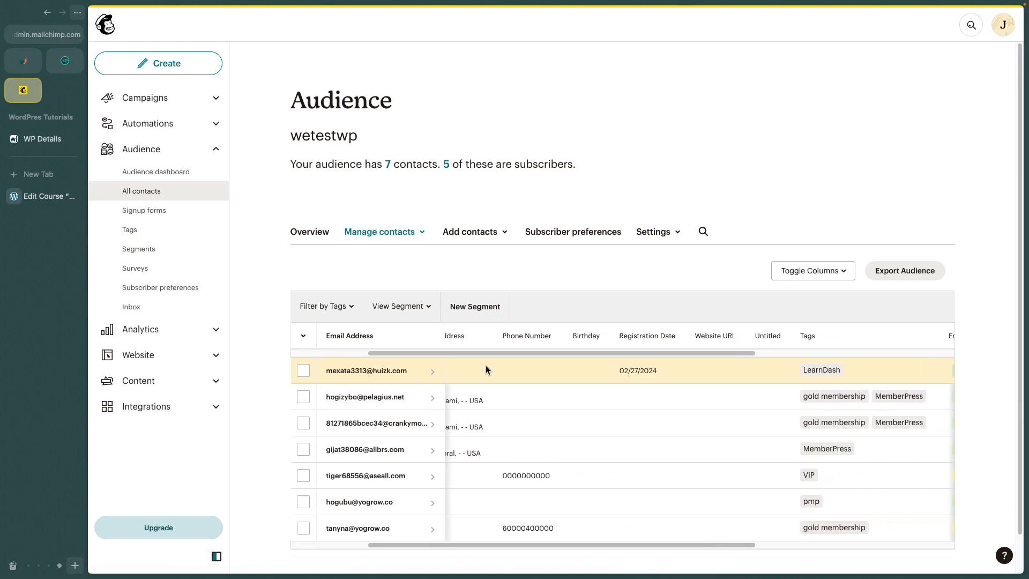
pyautogui.hscroll(8, 485, 364)
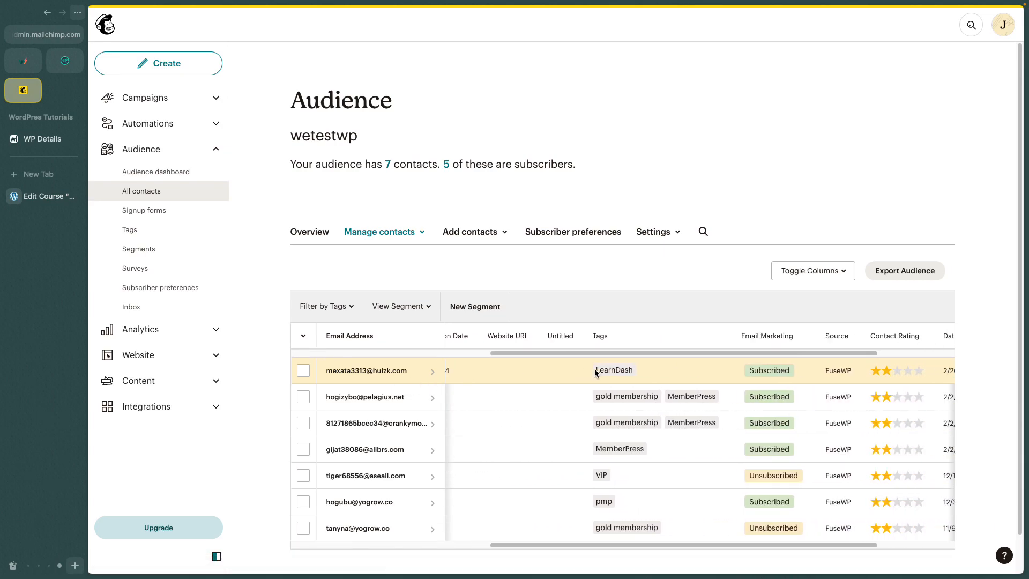
pyautogui.hscroll(-12, 595, 371)
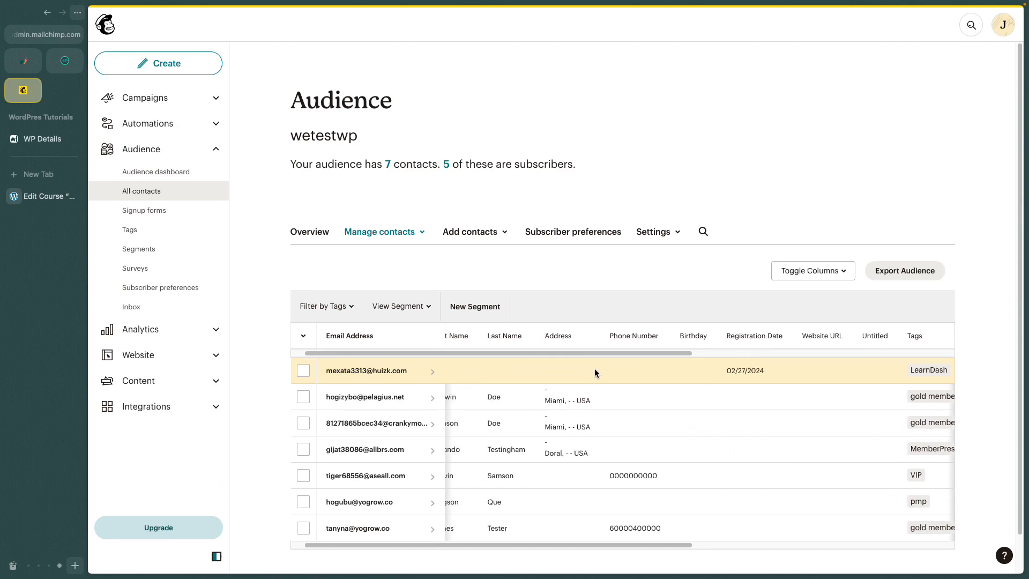
pyautogui.hscroll(-1, 593, 370)
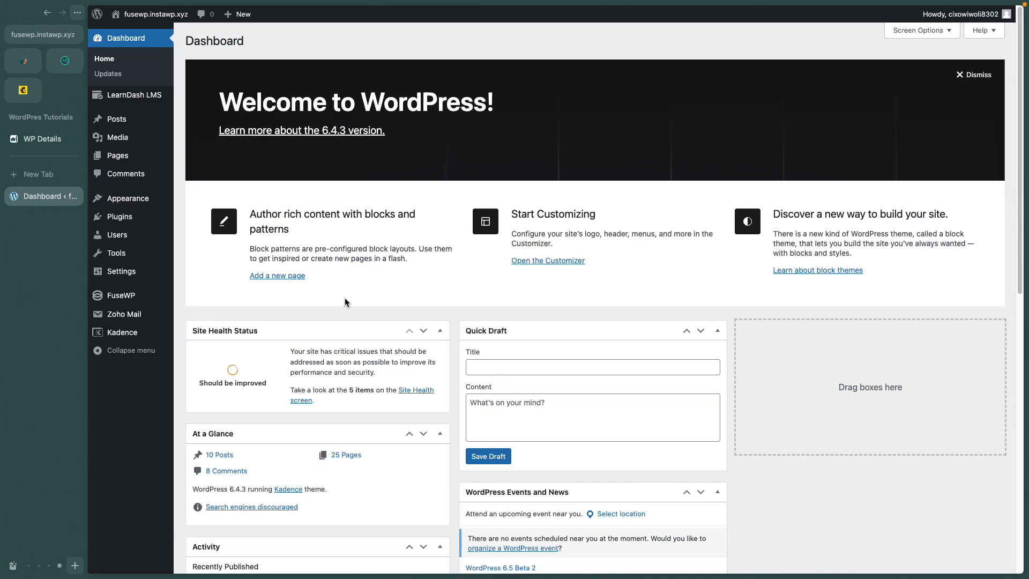
# Open the student's profile from All Users and compare it with the Mailchimp contact.
pyautogui.moveTo(115, 239)
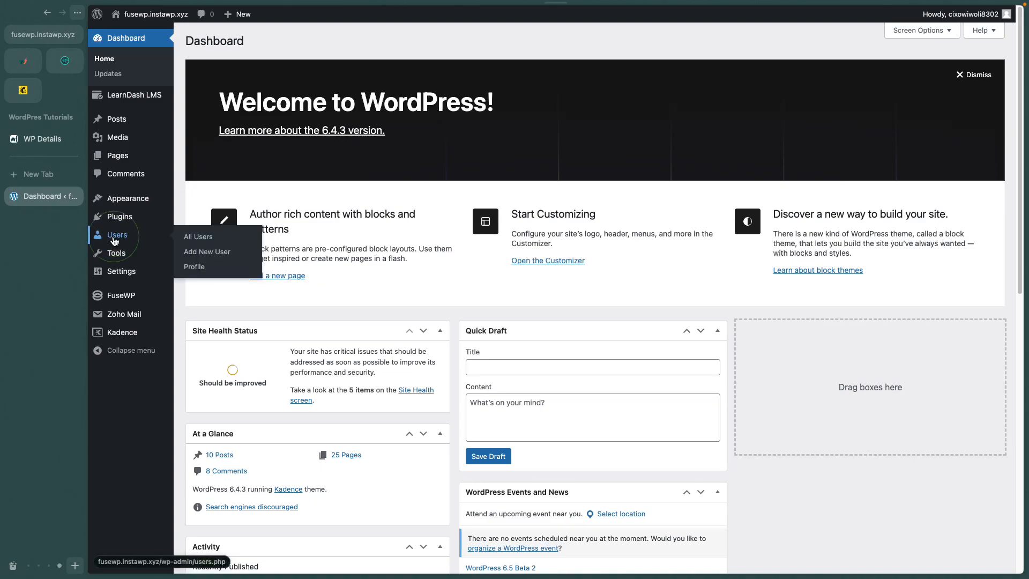
pyautogui.click(114, 239)
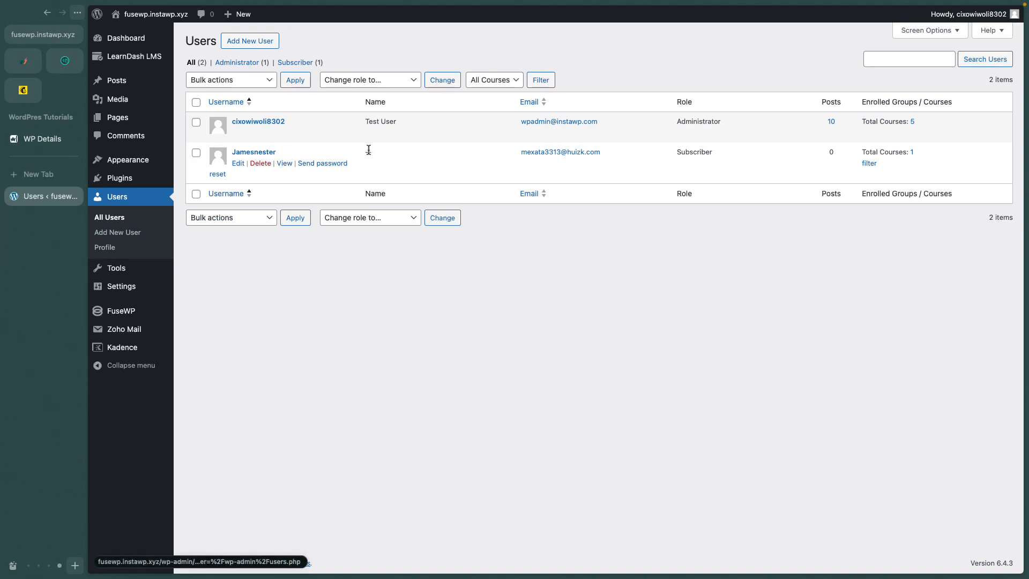
pyautogui.click(239, 164)
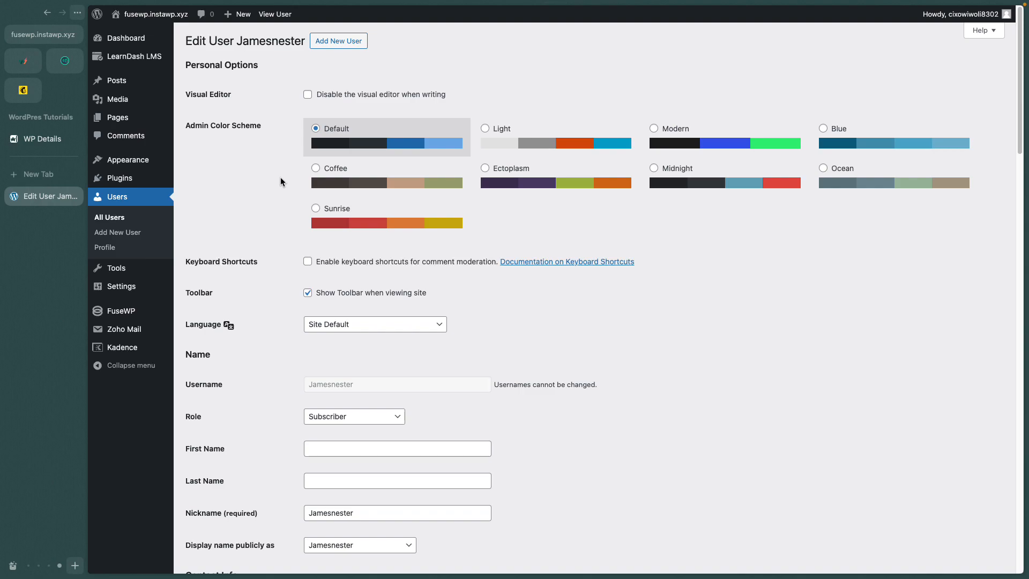
pyautogui.scroll(-5, 296, 322)
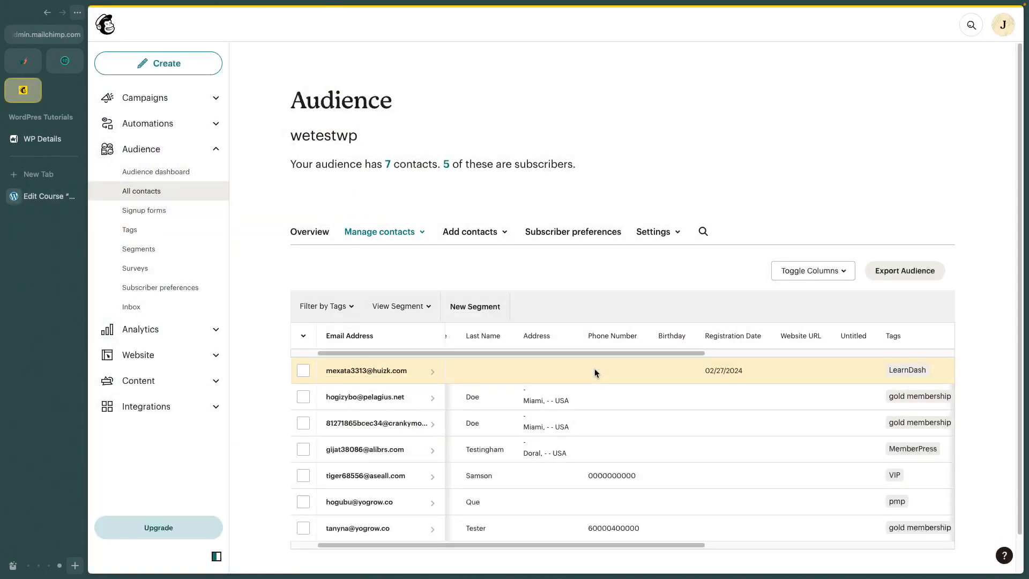
pyautogui.hscroll(5, 593, 368)
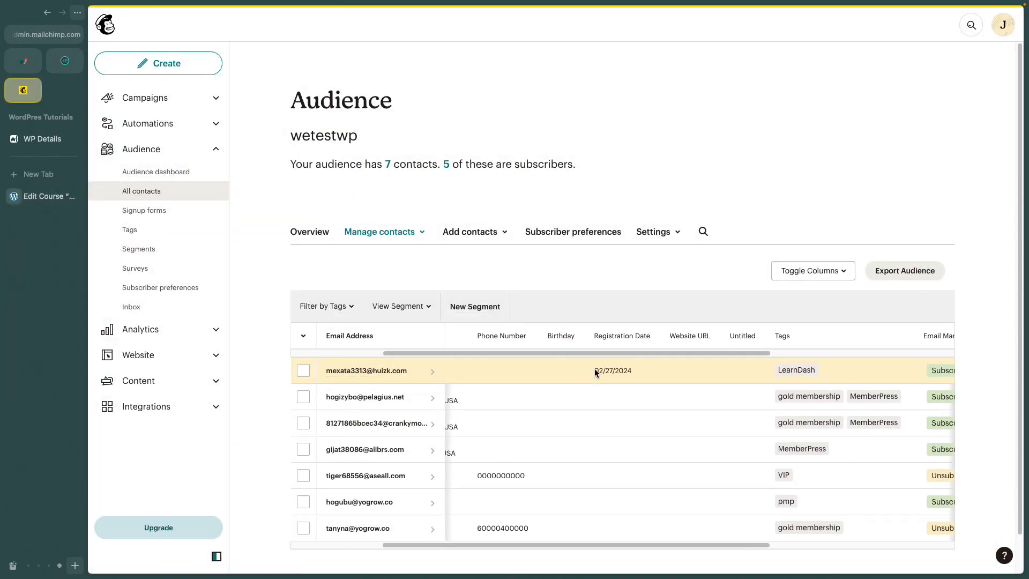
pyautogui.hscroll(2, 595, 372)
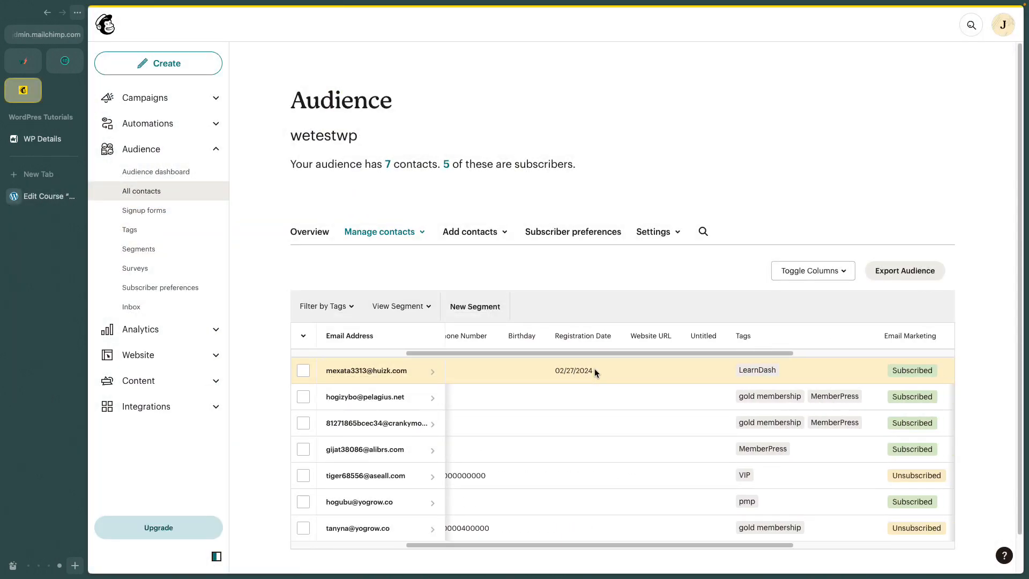
pyautogui.hscroll(-8, 594, 369)
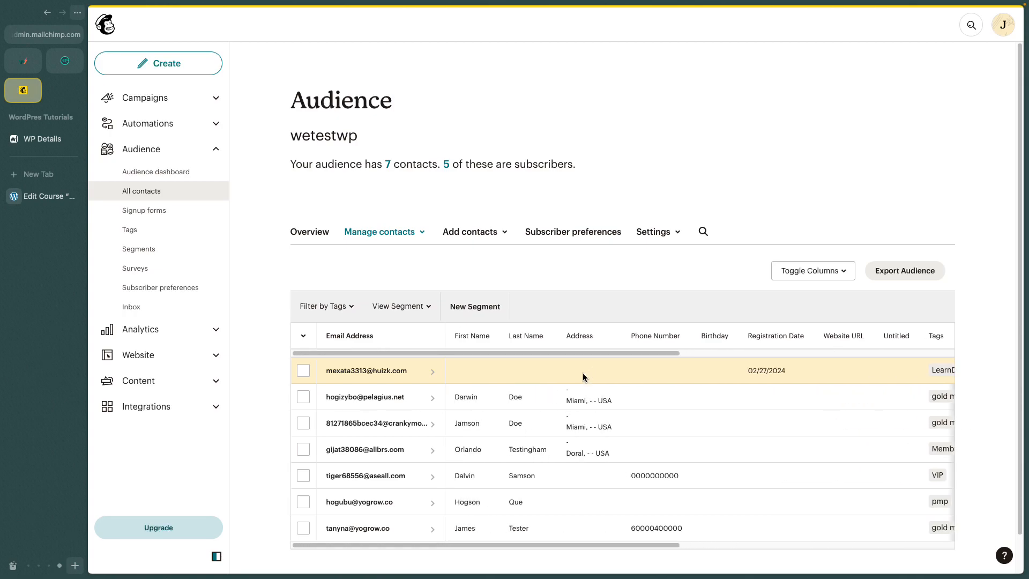